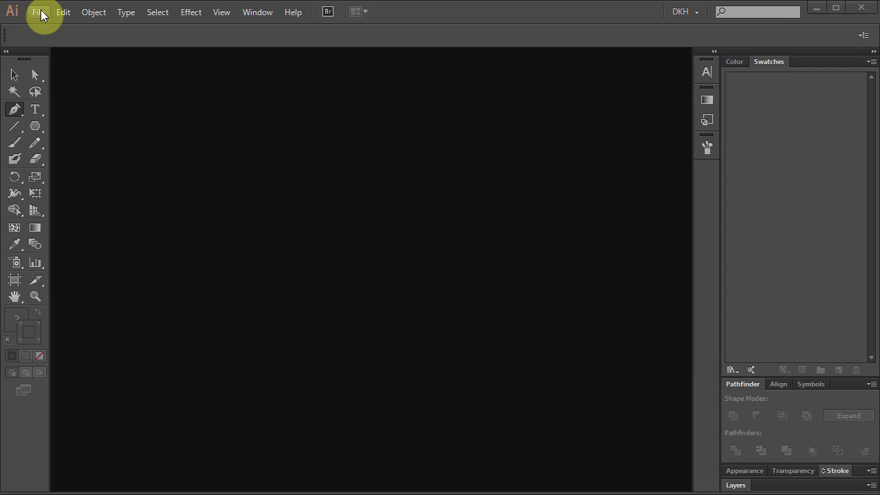
Create a new 960 × 560 px Web-profile document, Untitled-7, with a blank artboard.
left_click(40, 12)
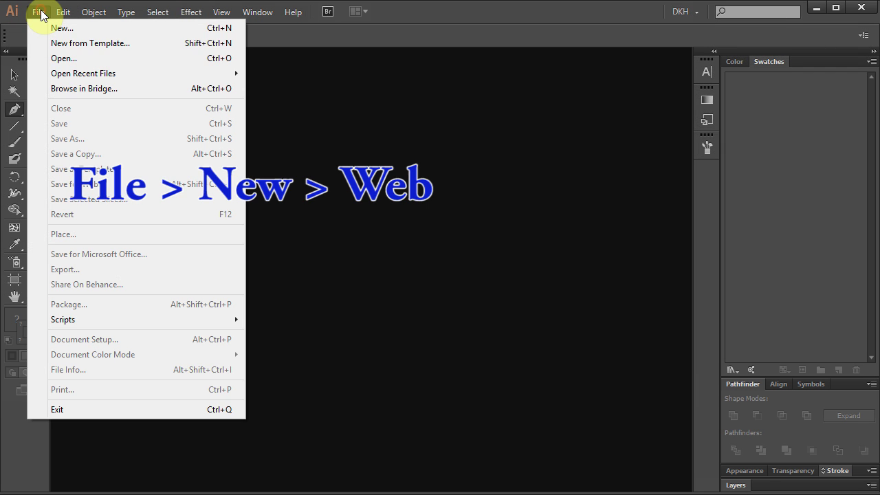
left_click(58, 31)
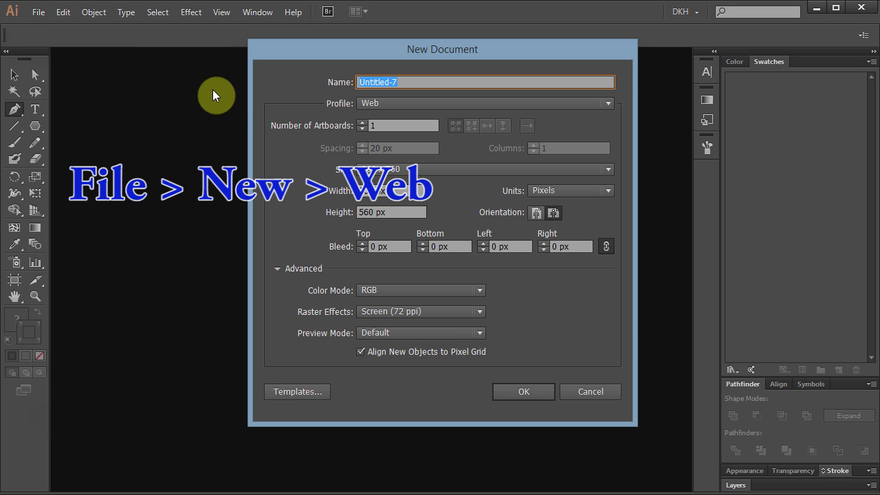
left_click(401, 106)
left_click(398, 149)
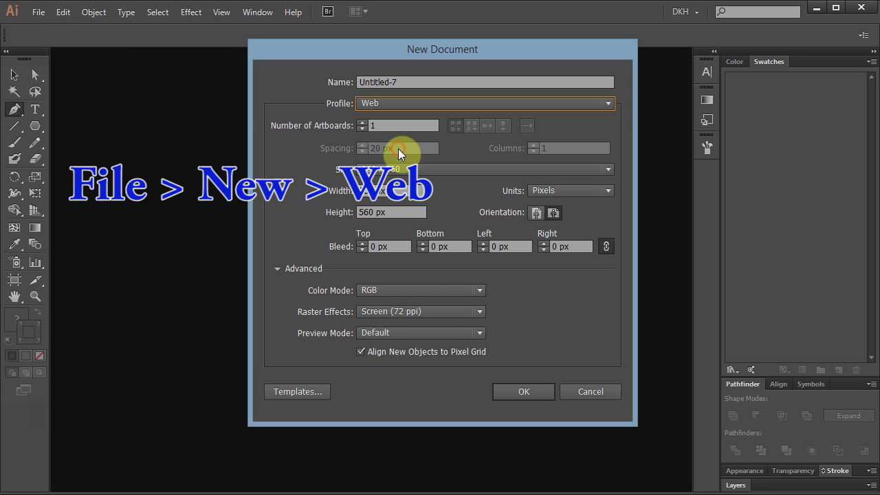
left_click(544, 391)
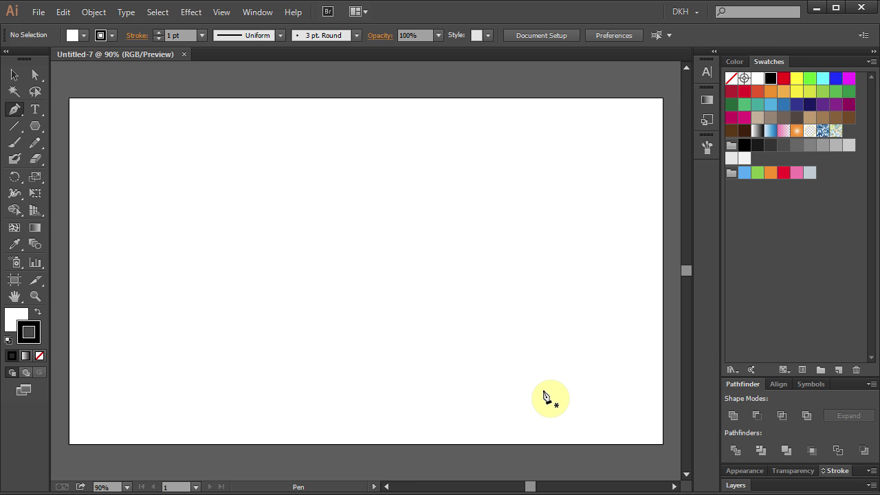
Set the fill to None and the stroke to the red swatch.
left_click(14, 316)
left_click(40, 356)
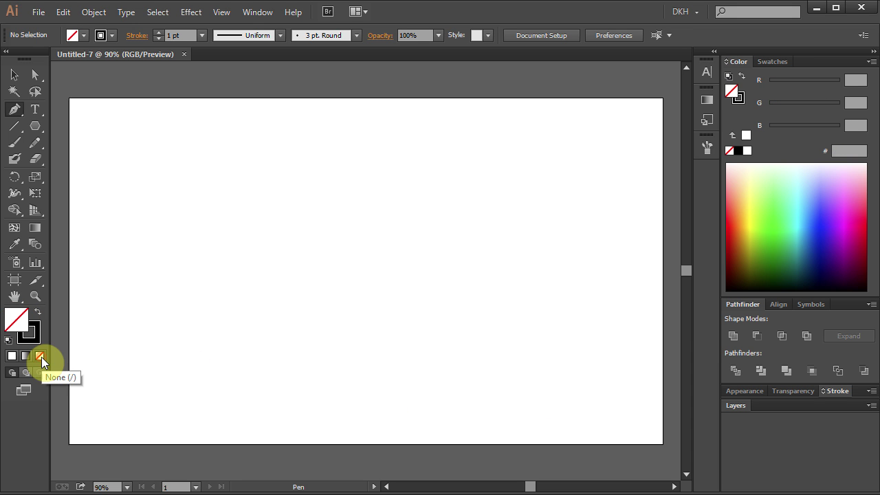
left_click(37, 338)
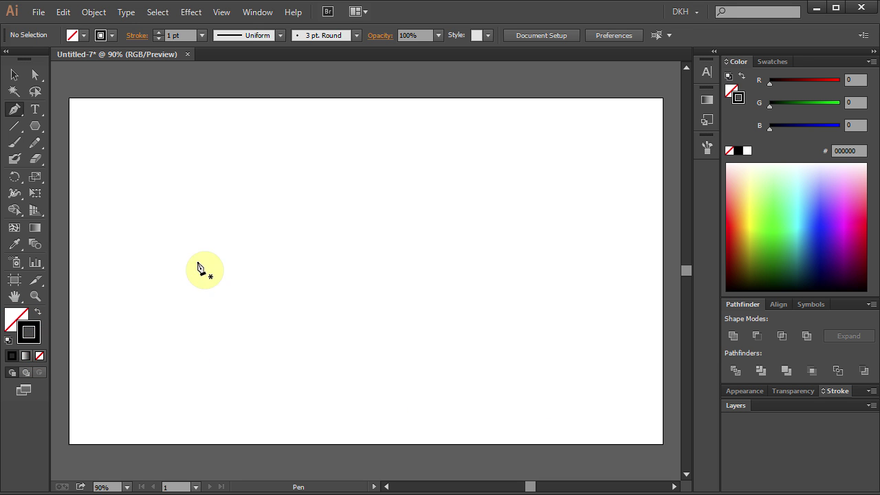
left_click(782, 61)
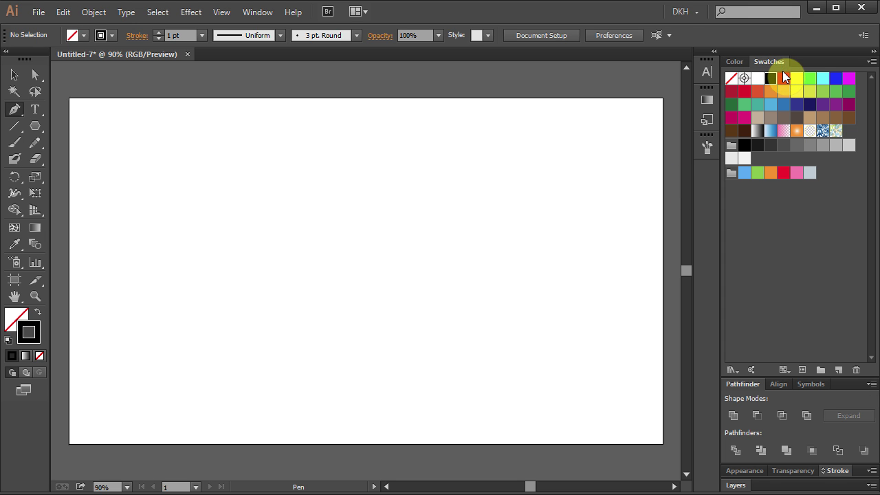
left_click(784, 80)
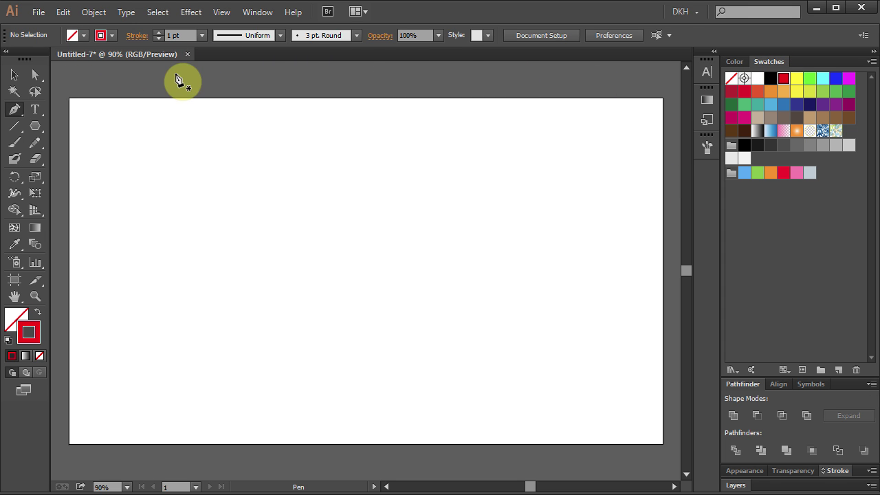
Show the rulers and drop crossing horizontal and vertical guides at the artboard centre.
key("ctrl+r")
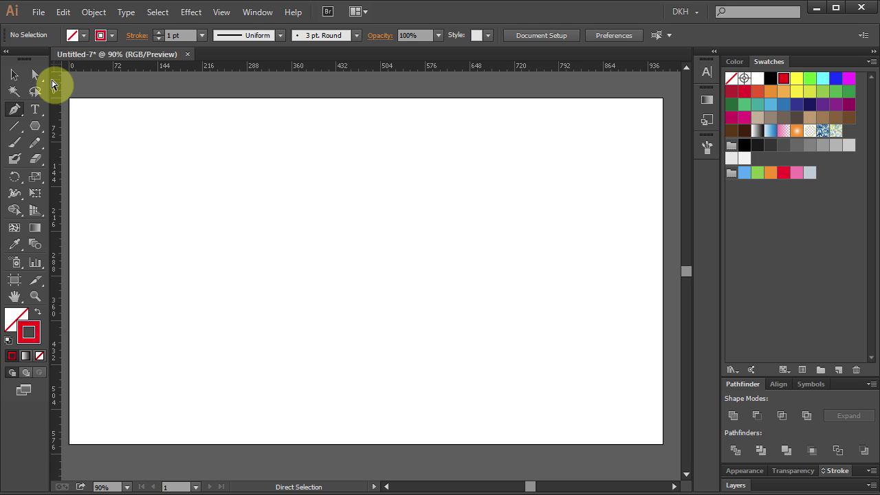
key("ctrl")
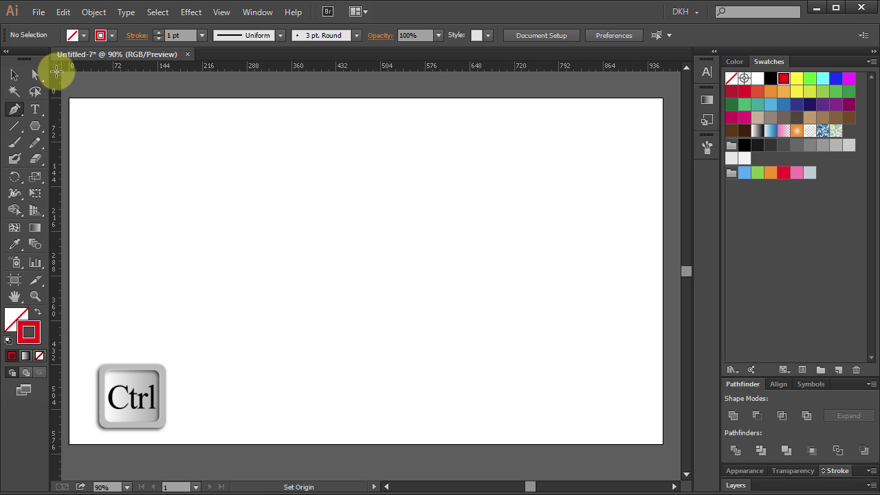
mouse_move(57, 72)
left_mouse_down()
mouse_move(122, 141)
mouse_move(366, 271)
left_mouse_up()
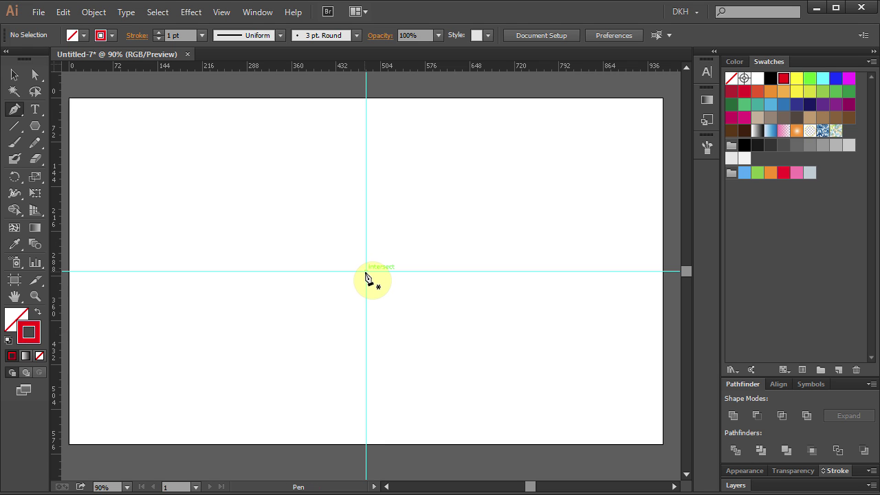
Draw a 12-sided polygon with 200 px radius centred on the guide crossing, then deselect it.
left_click(35, 126)
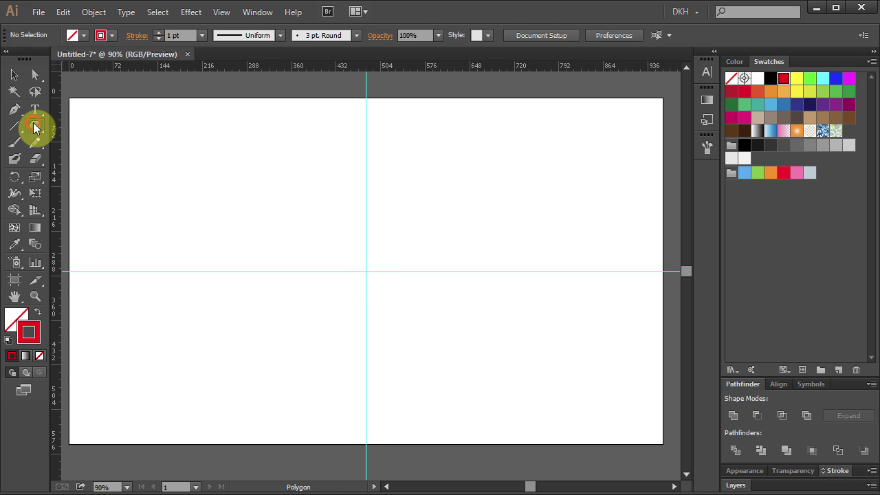
left_click_drag(35, 127, 99, 171)
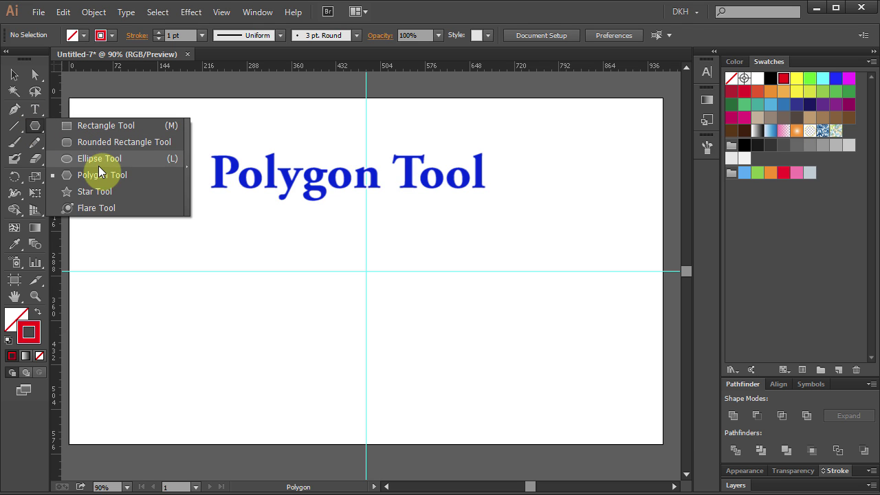
left_click_drag(98, 171, 117, 176)
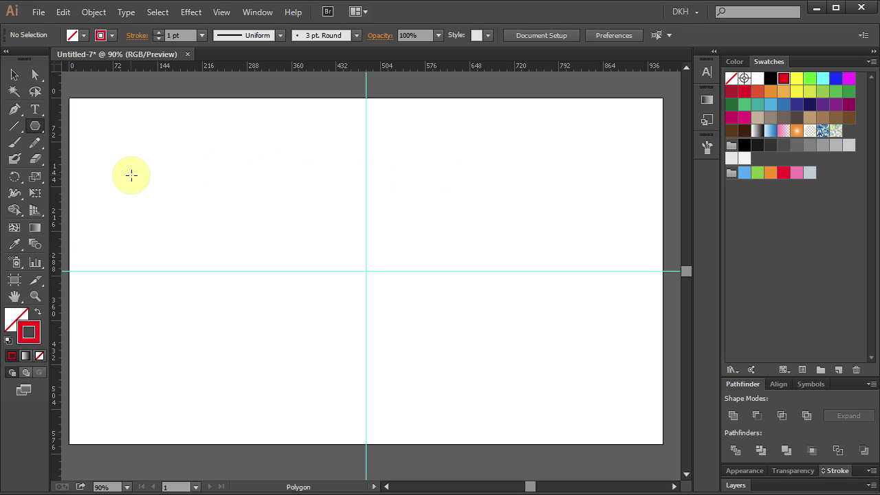
left_click(366, 271)
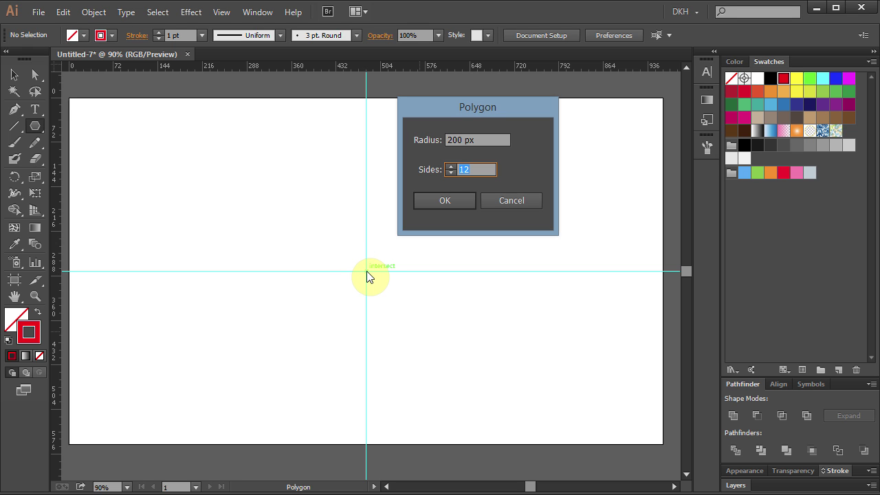
left_click_drag(462, 141, 436, 146)
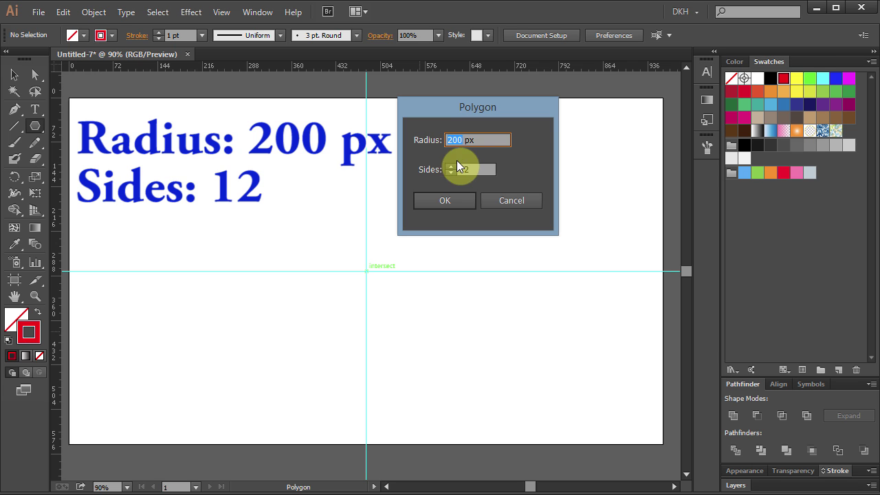
left_click_drag(481, 170, 445, 174)
left_click(446, 200)
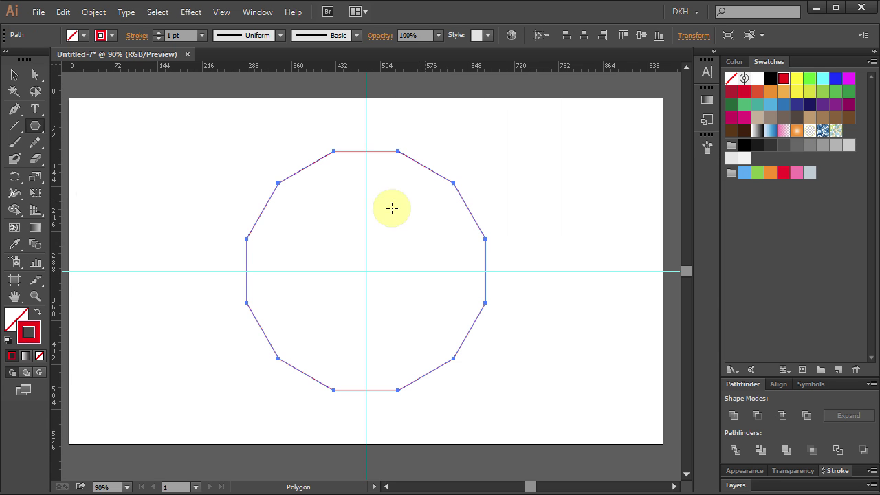
left_click(176, 208, "ctrl")
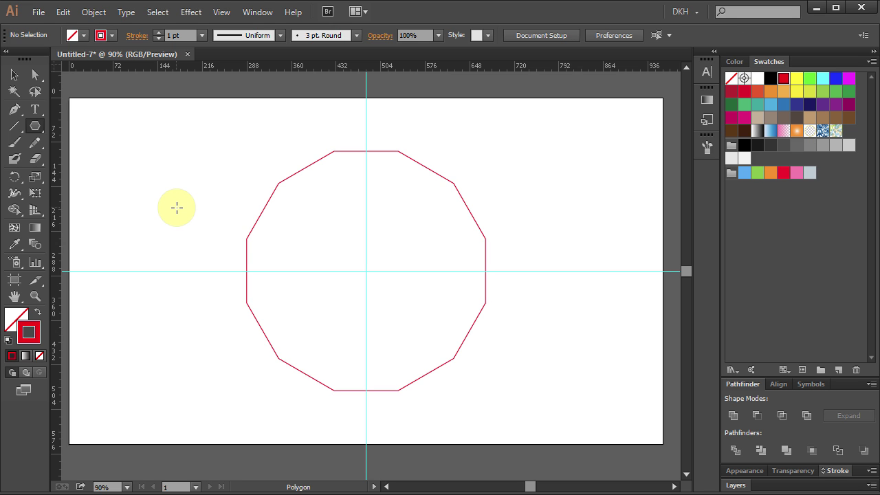
Switch the stroke to black and draw a ~226 px line from the centre past the upper-left vertex.
left_click(772, 80)
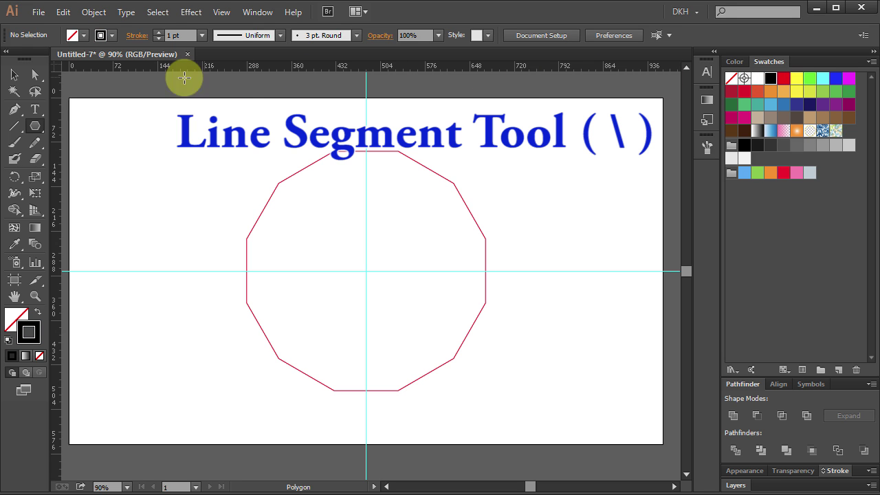
left_click(15, 127)
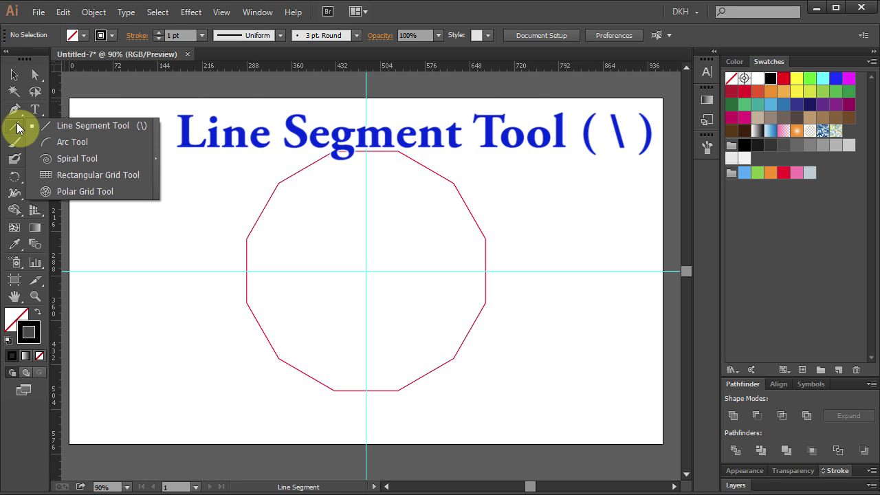
left_click(101, 127)
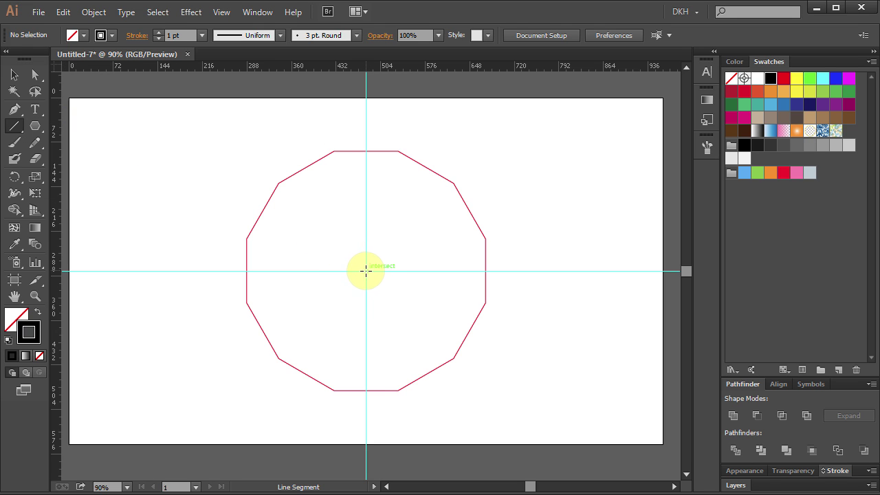
left_click_drag(365, 271, 334, 150)
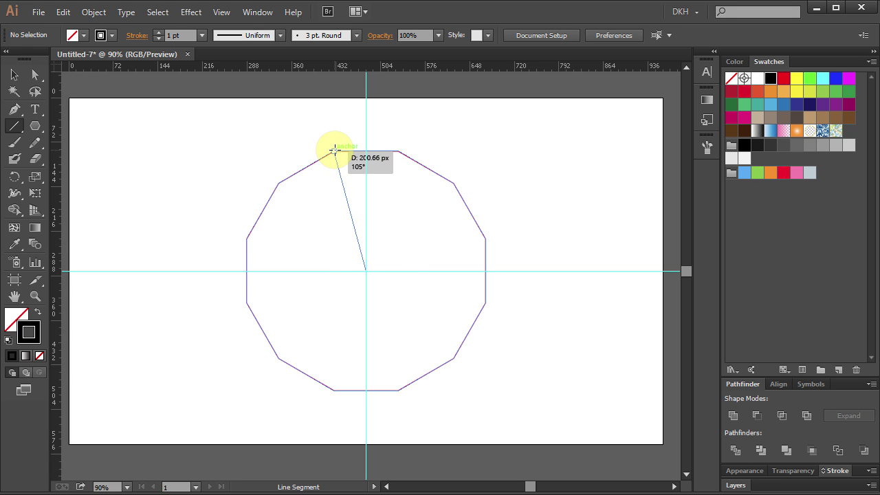
left_click_drag(334, 149, 330, 134)
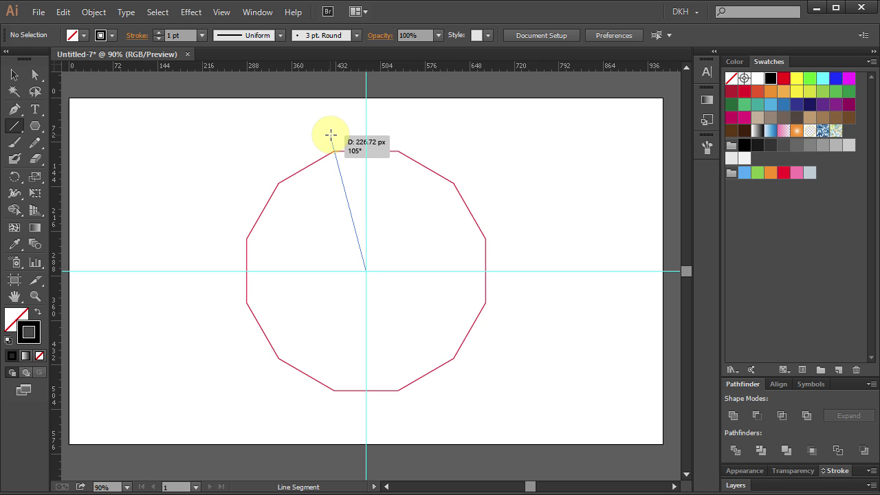
left_click_drag(331, 134, 331, 135)
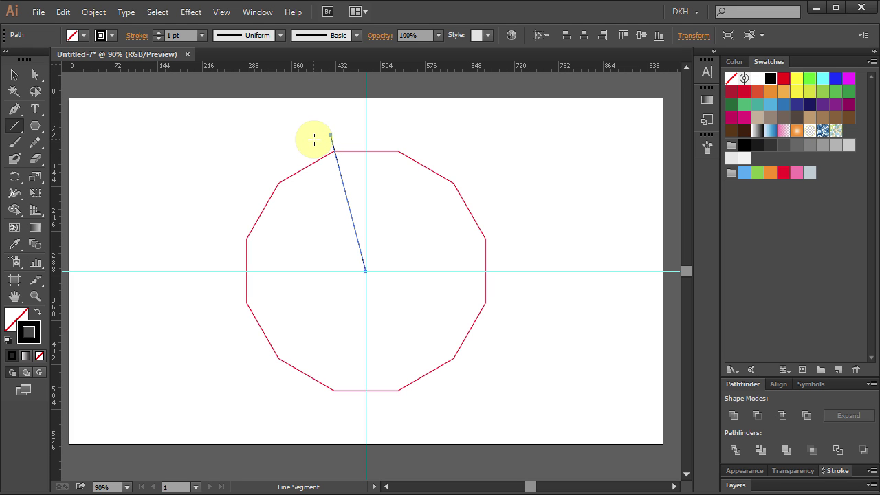
Copy the line rotated 30° (360/12) around the centre, then repeat with Ctrl+D.
key("r")
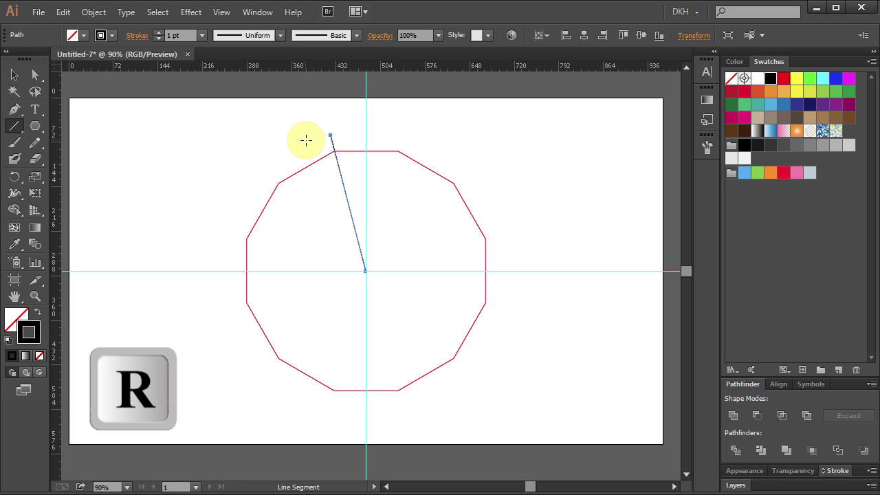
left_click(15, 177)
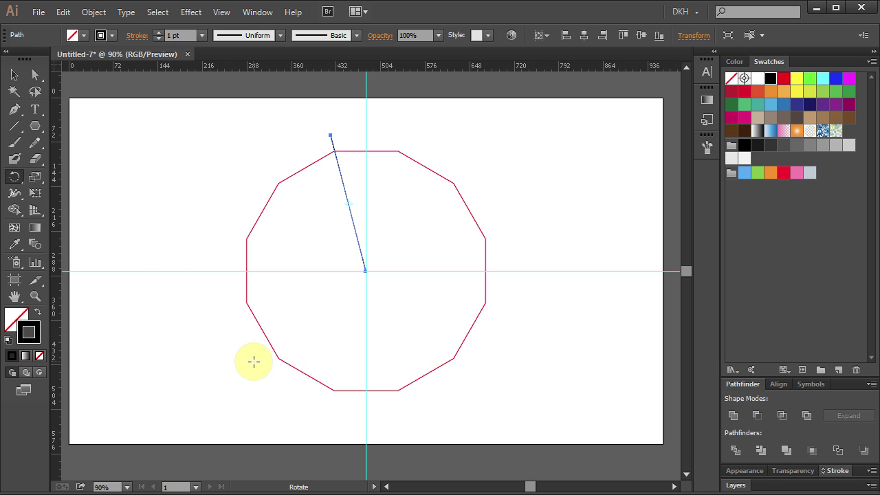
key("alt")
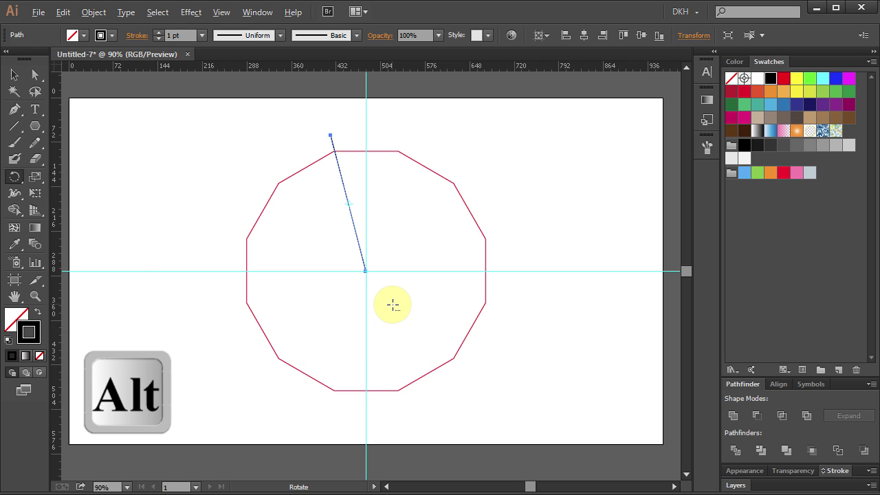
left_click(366, 272, "alt")
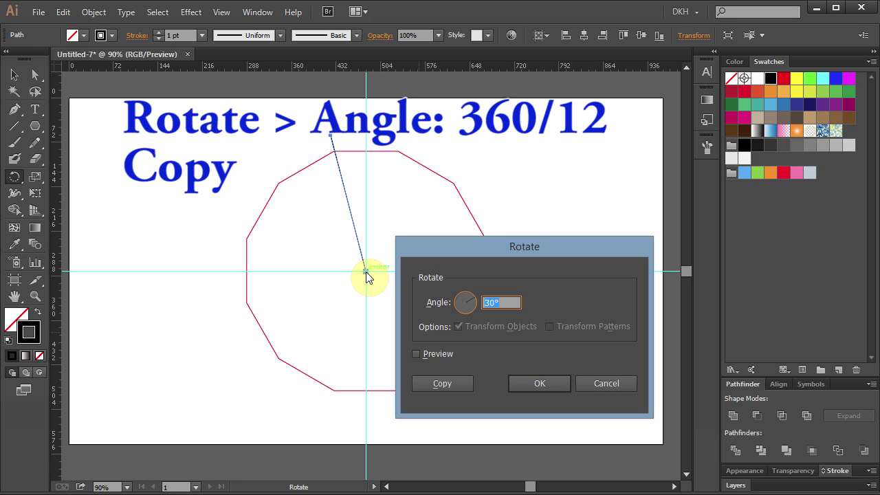
type("360/12")
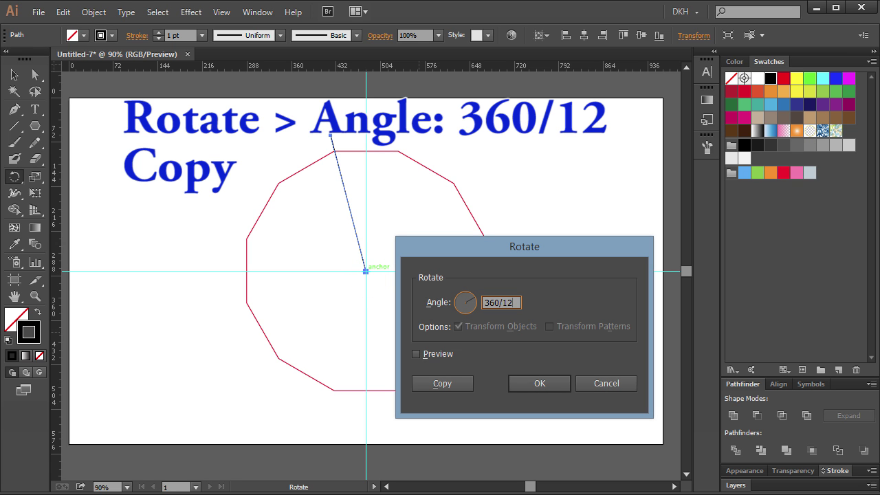
left_click(416, 354)
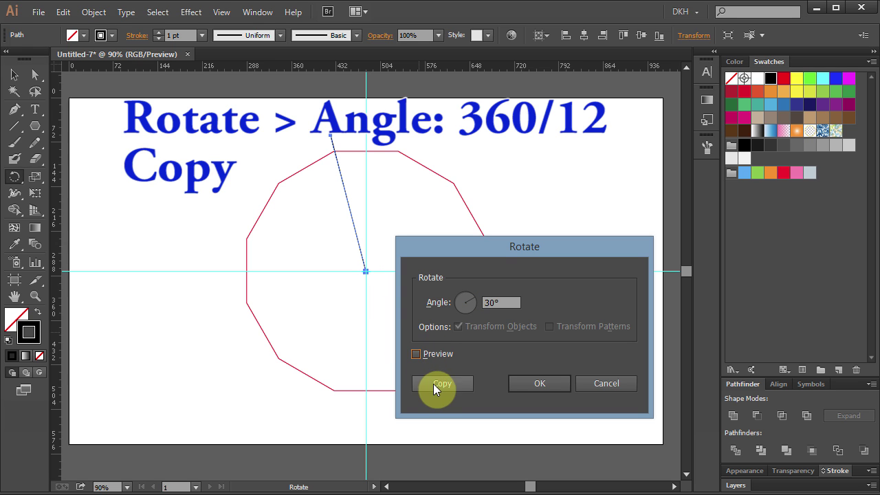
left_click(433, 384)
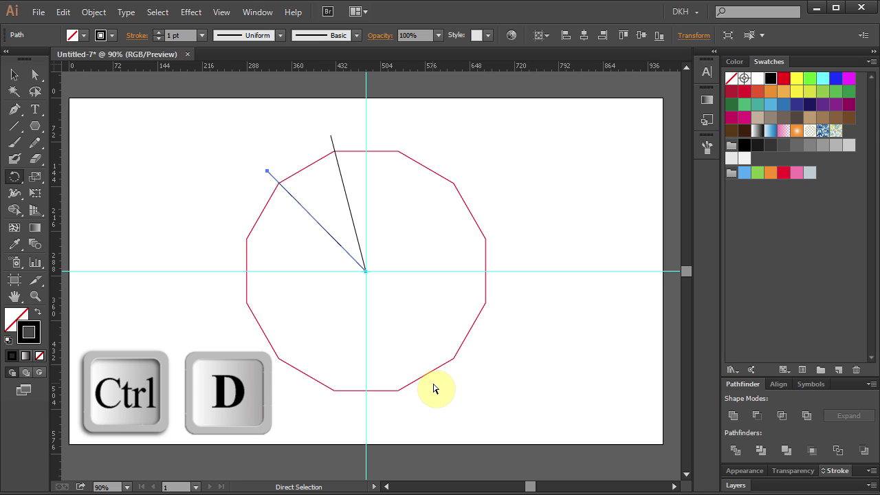
key("ctrl+d")
key("ctrl+d")
key("ctrl+d")
key("ctrl+d")
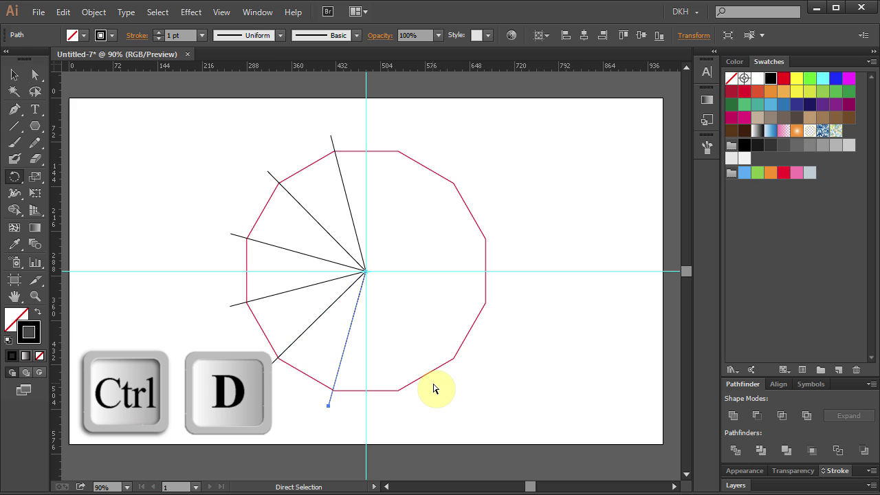
key("ctrl+d")
key("ctrl+d")
key("ctrl+d")
key("ctrl+d")
key("ctrl+d")
key("ctrl+d")
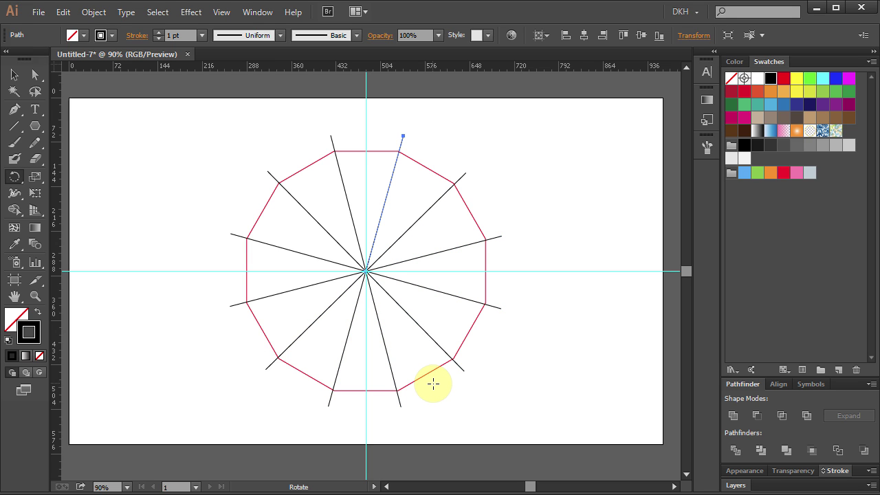
Give all the spoke lines a 1.6 pt stroke weight, then deselect them.
left_click(35, 74)
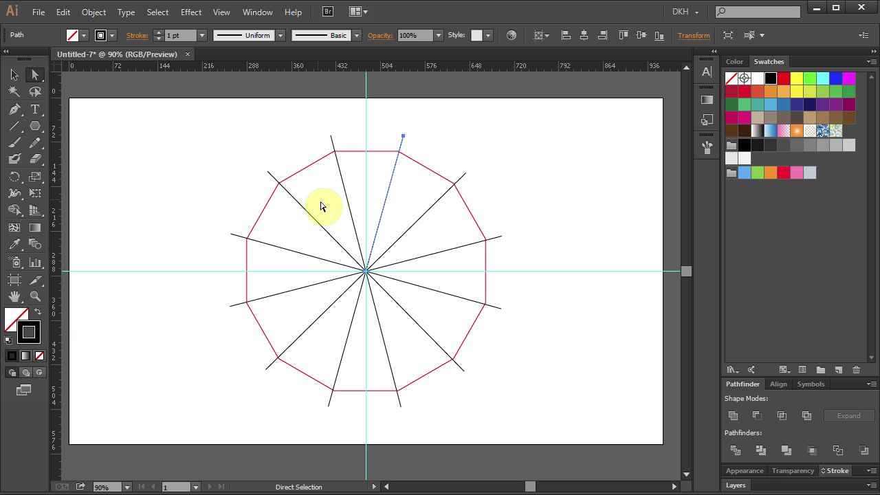
left_click_drag(323, 205, 412, 321)
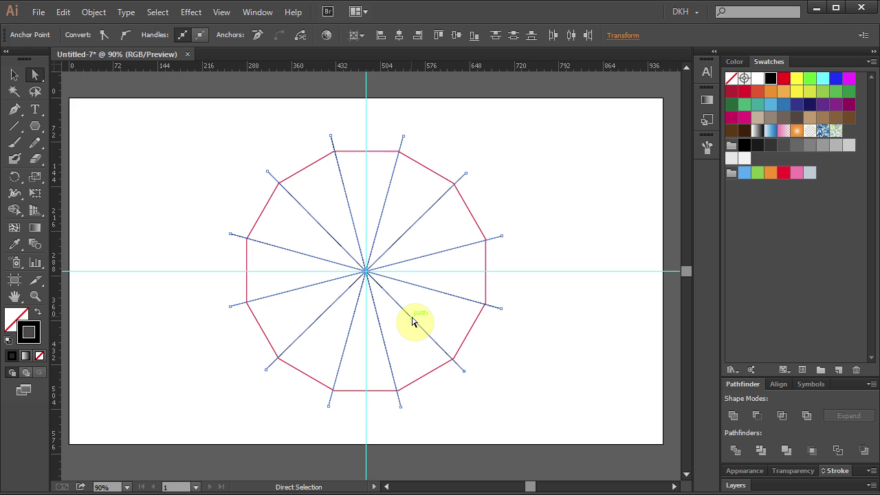
left_click(838, 471)
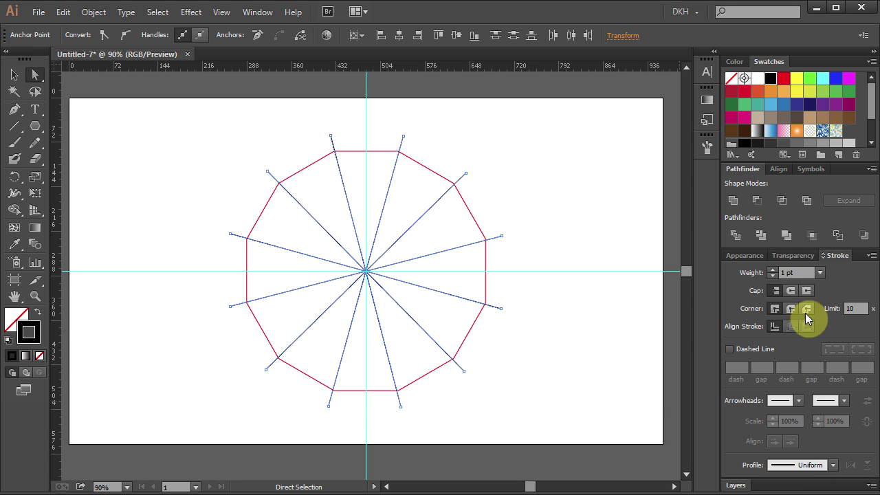
double_click(782, 273)
type("1.6")
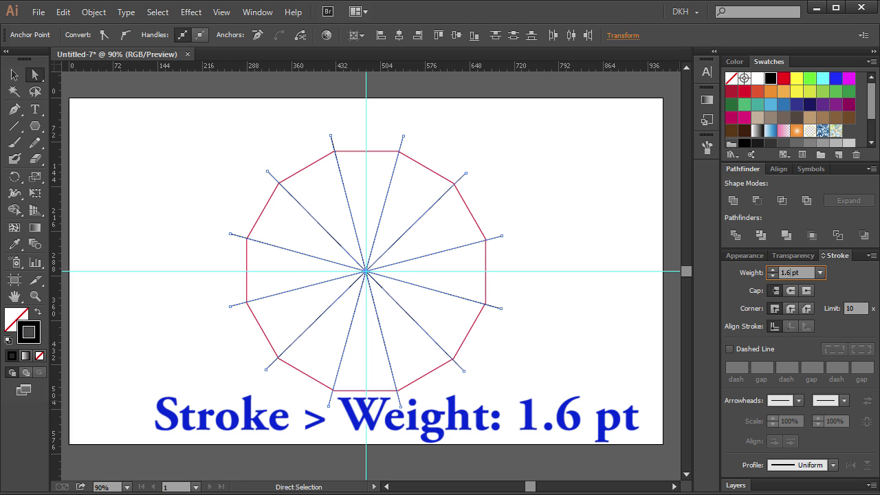
key("Return")
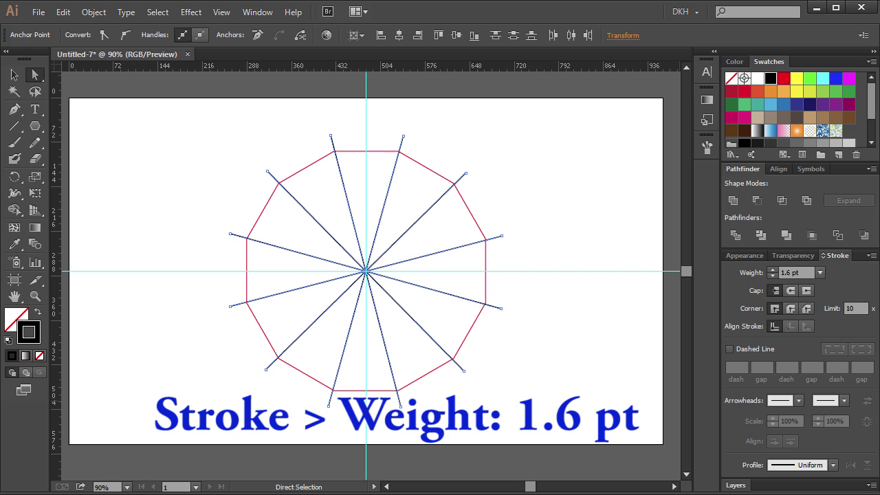
left_click(633, 252)
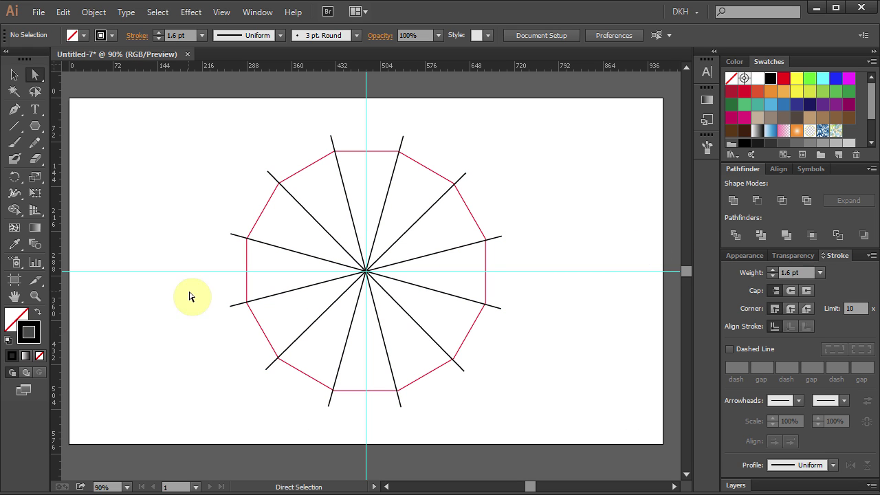
Zoom into the upper-left web and Pen-draw a line between two neighbouring spoke intersections.
key("z")
left_click_drag(216, 136, 366, 203)
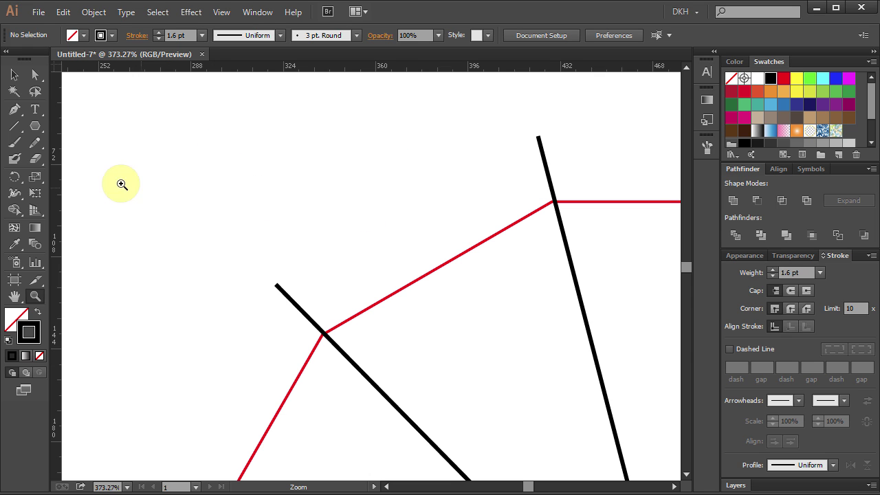
left_click(15, 110)
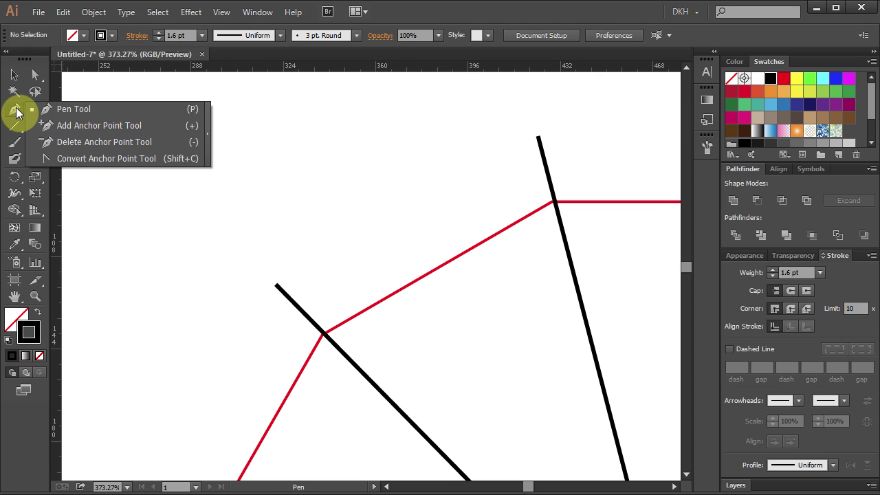
left_click(207, 127)
left_click_drag(66, 118, 184, 117)
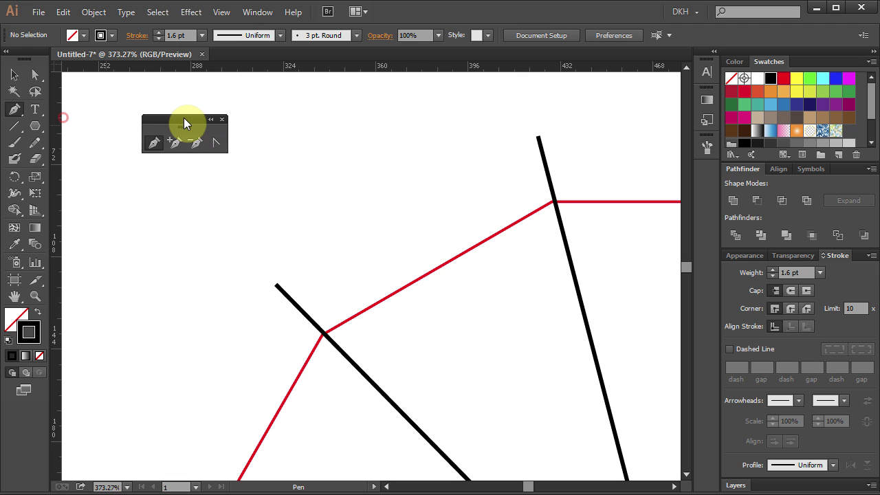
left_click(324, 336)
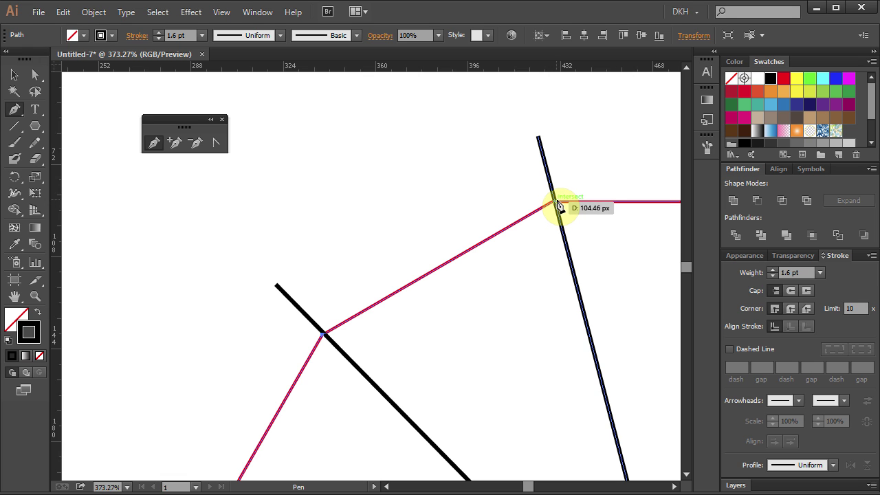
left_click(555, 202)
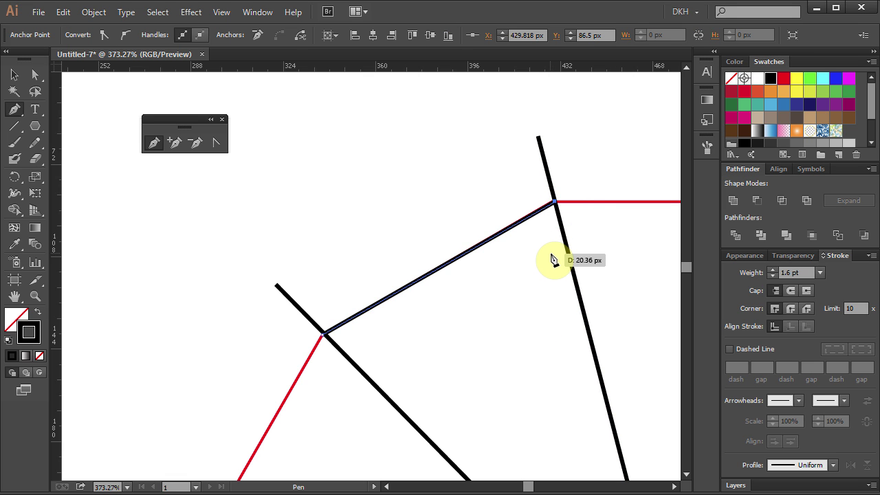
Add a midpoint anchor to the segment and pull it toward the web's centre.
left_click(174, 143)
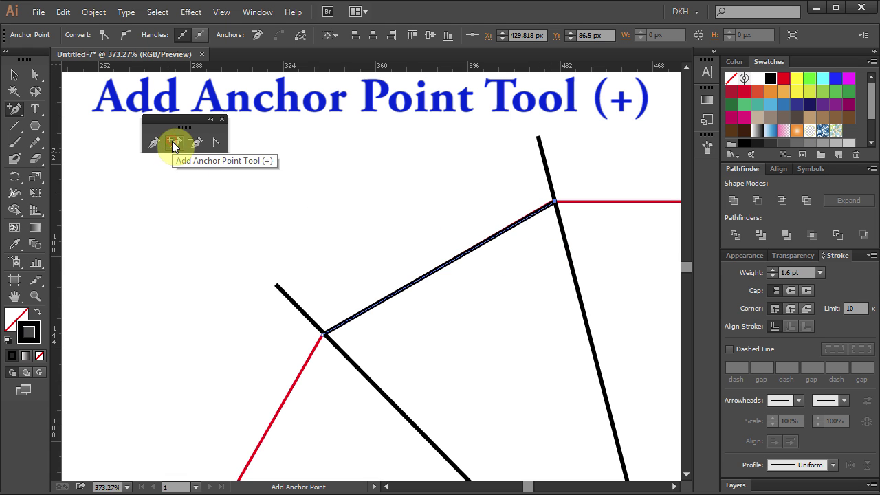
left_click(446, 264)
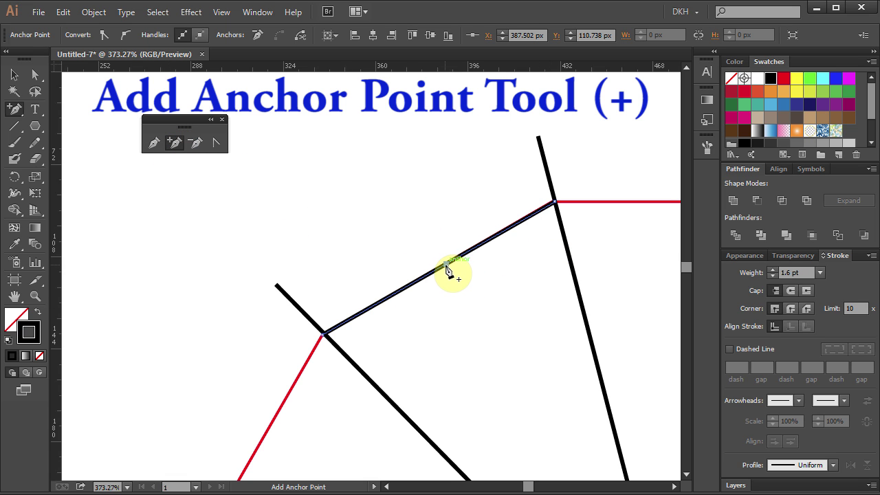
left_click(36, 74)
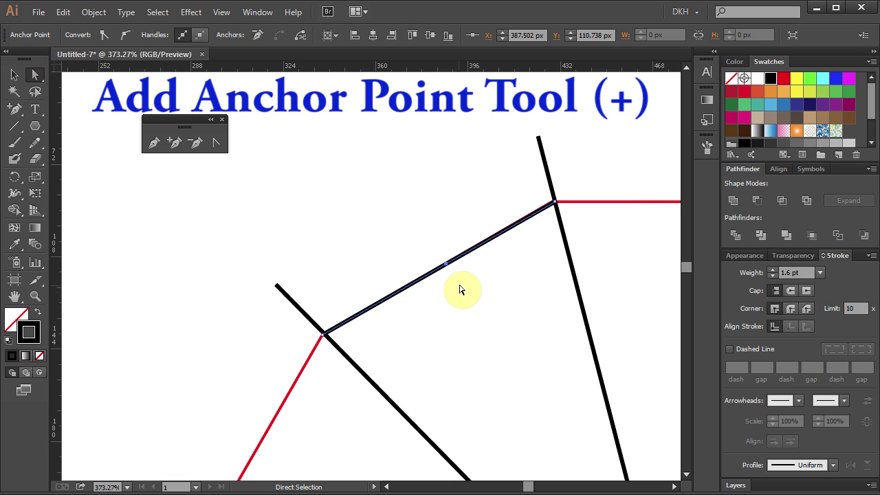
left_click_drag(446, 264, 456, 285)
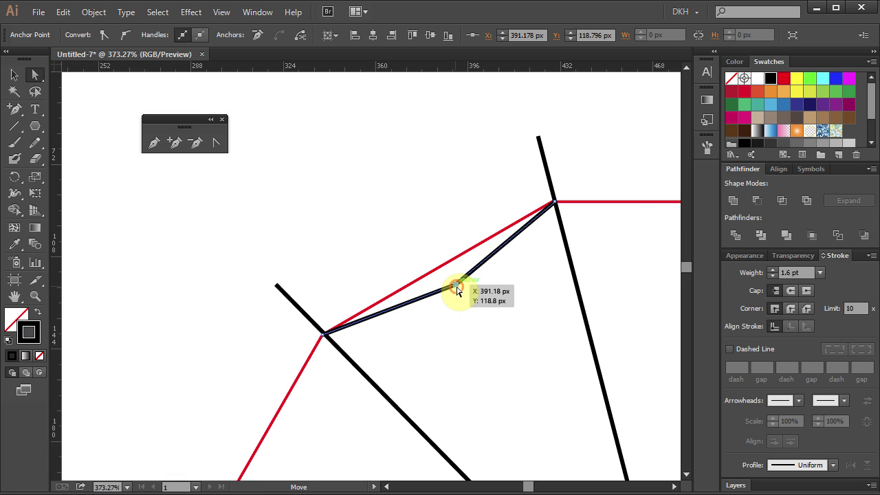
left_click_drag(456, 287, 456, 284)
Convert the midpoint to a smooth point so the segment bows into an even curve.
left_click(215, 145)
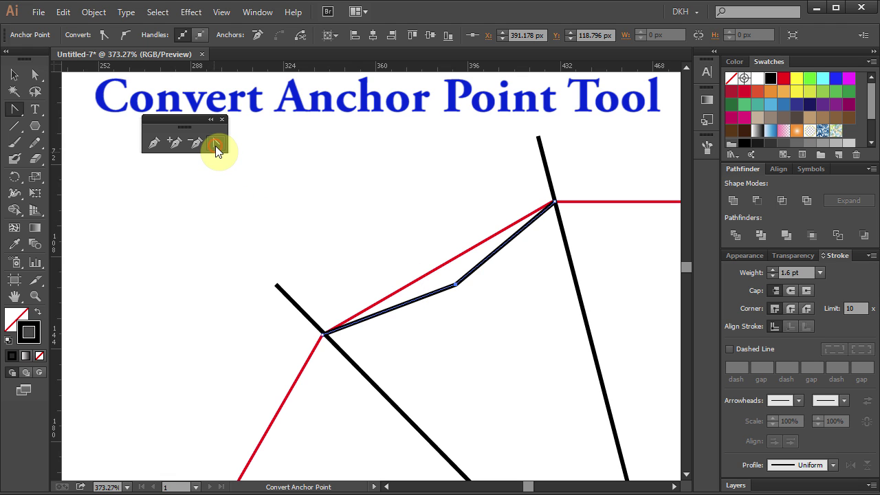
left_click_drag(456, 285, 511, 258)
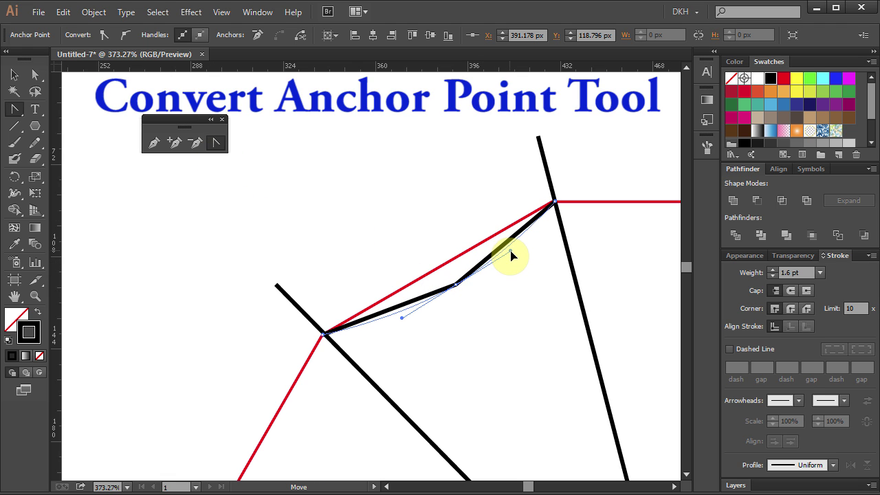
left_click_drag(511, 256, 517, 255)
left_click_drag(517, 256, 516, 255)
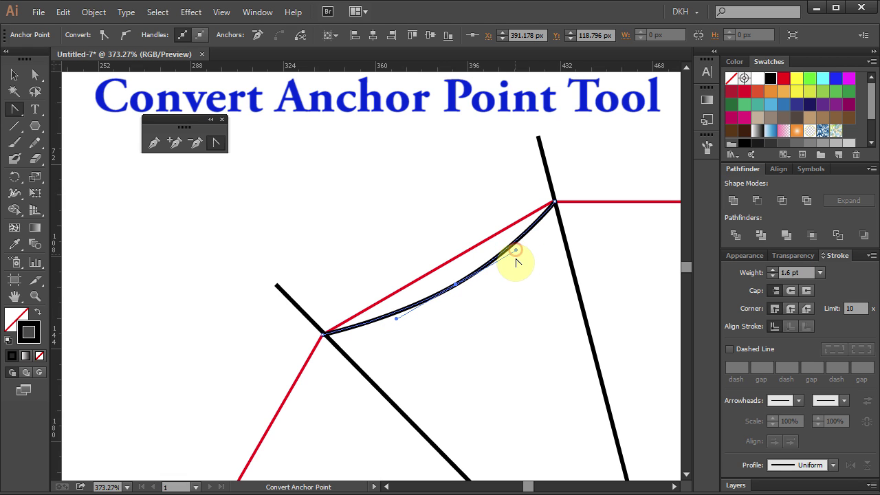
left_click(473, 331, "ctrl")
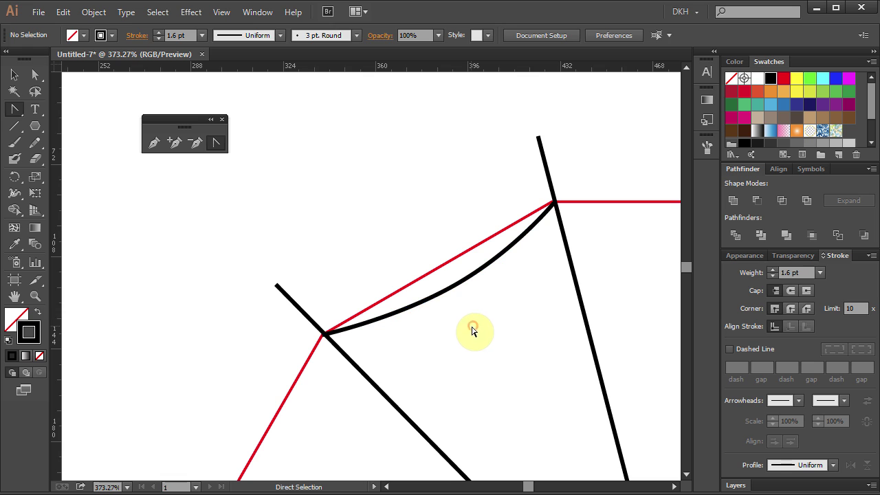
left_click(222, 120)
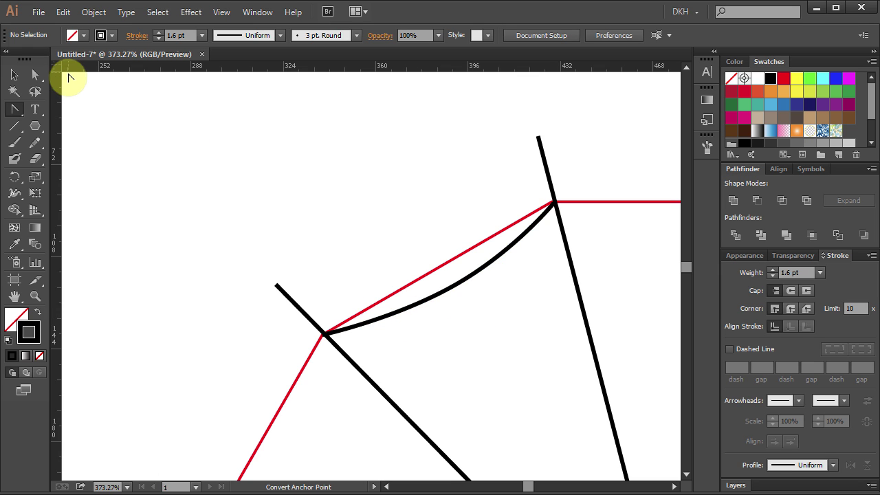
Fit the artboard in view and delete the red 12-sided polygon.
key("ctrl")
left_click(32, 73)
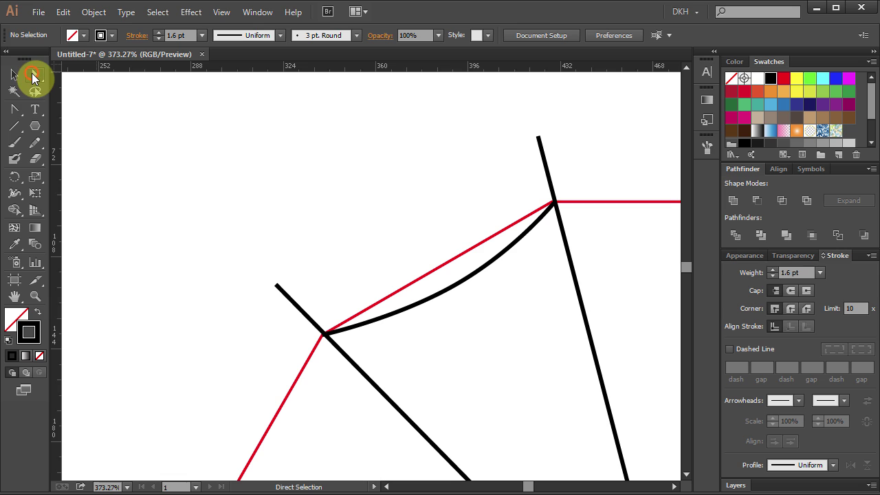
key("ctrl+0")
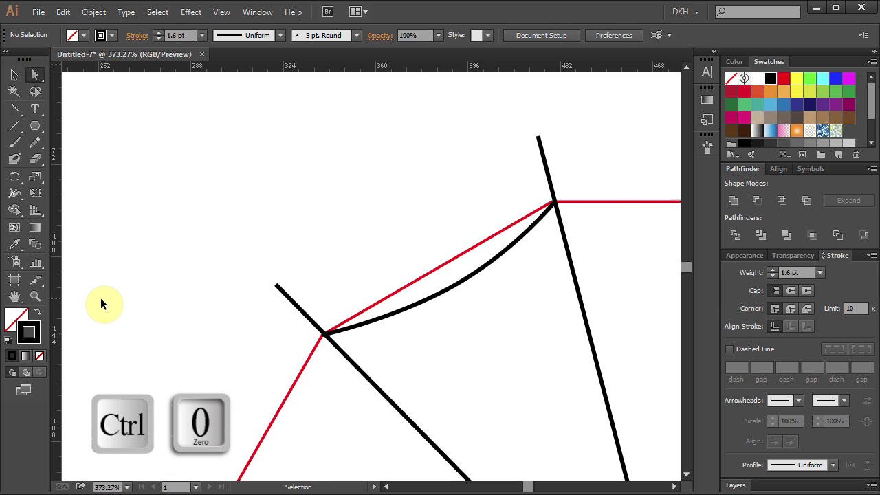
key("ctrl+0")
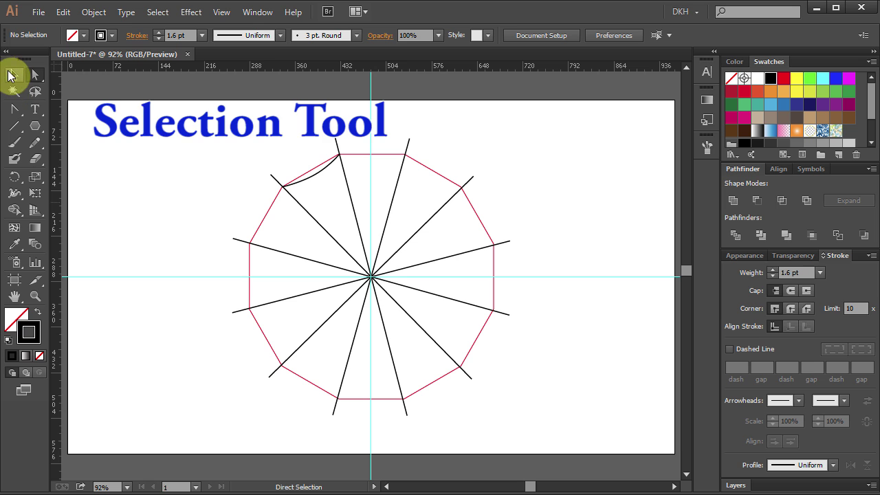
left_click(14, 75)
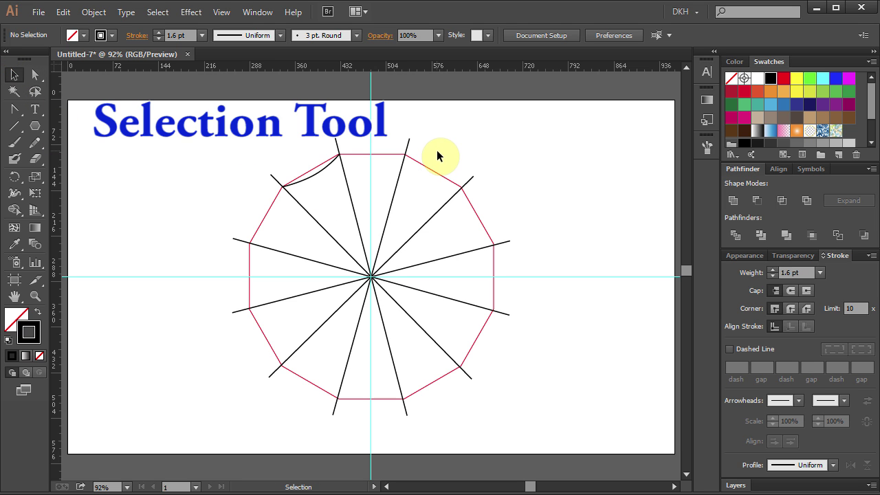
left_click(445, 181)
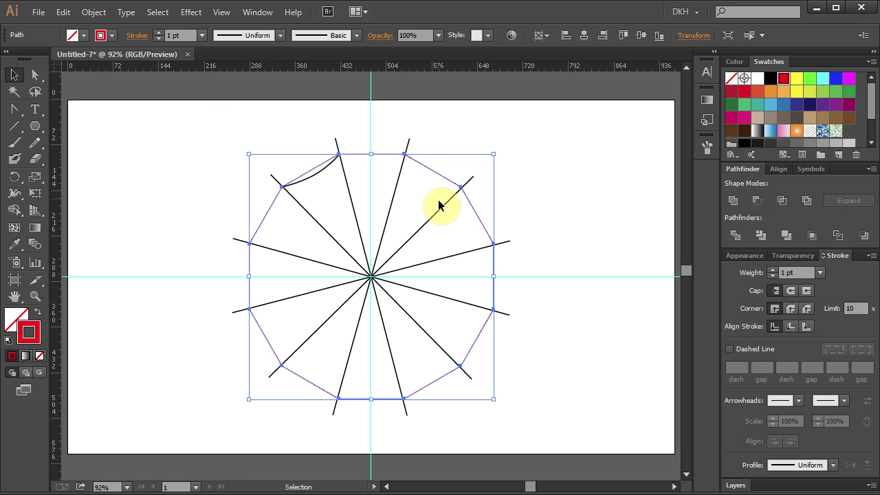
key("Delete")
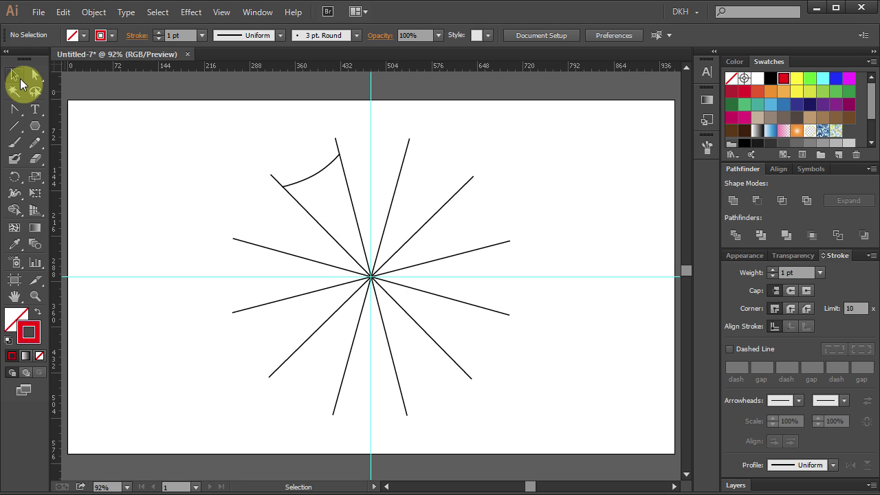
Copy the arc rotated 360/12 (30°) around the star's centre, then repeat it twice with Ctrl+D.
left_click(323, 181)
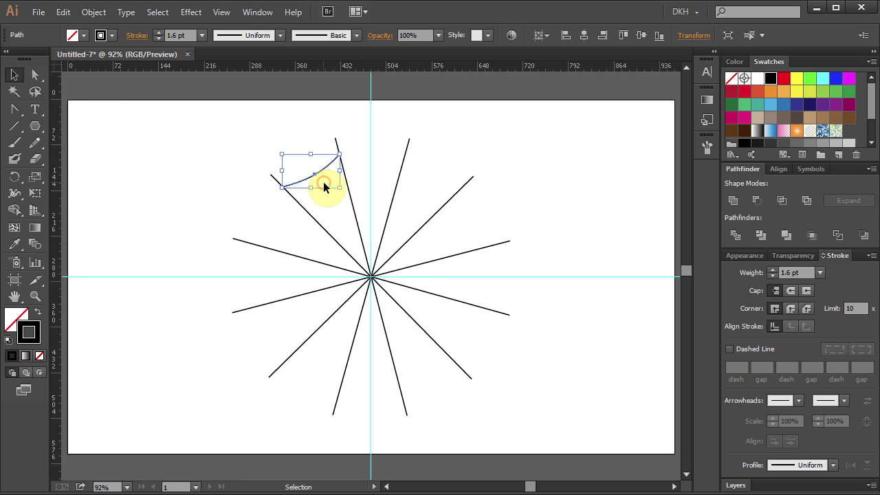
key("r")
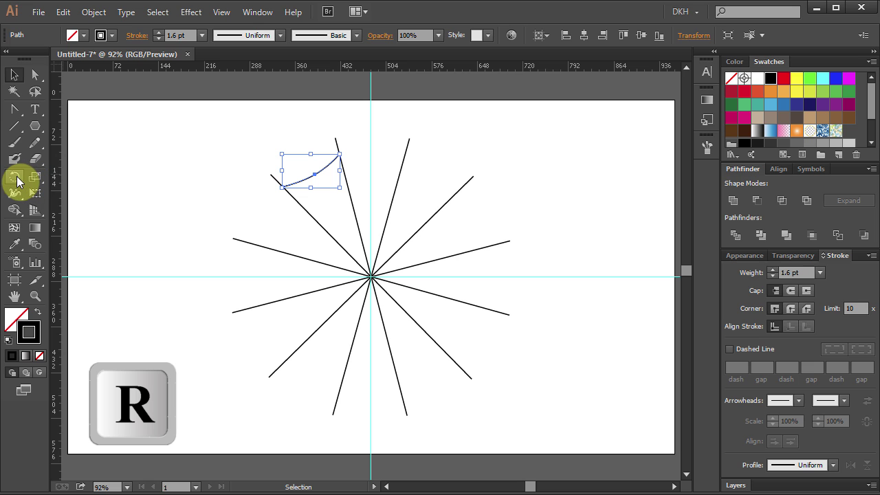
left_click(17, 181)
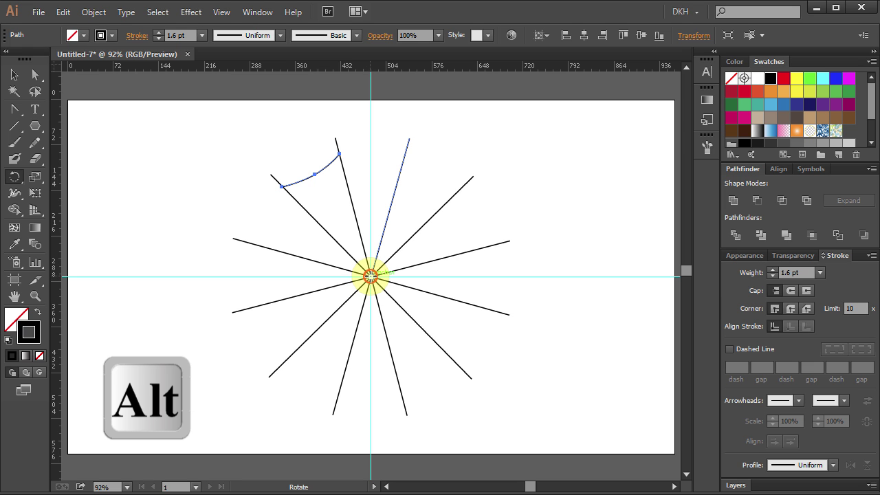
left_click(369, 276, "alt")
type("3")
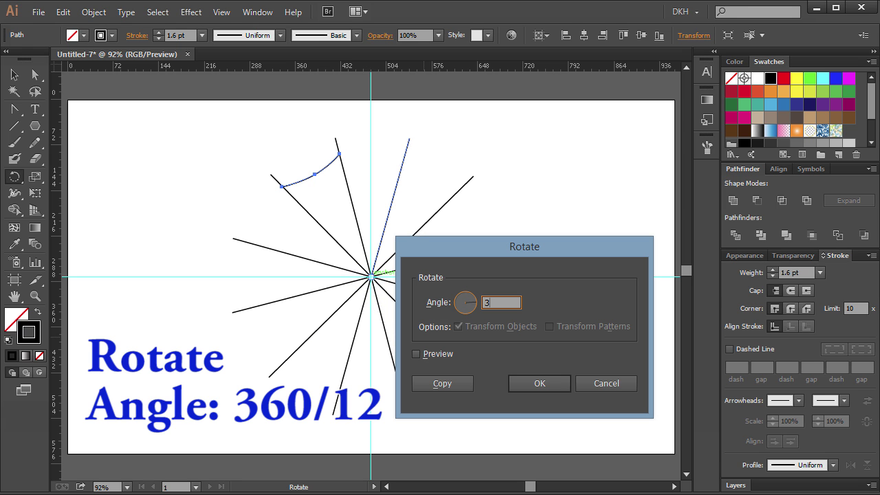
type("60/12")
left_click(415, 355)
left_click(415, 354)
left_click(458, 385)
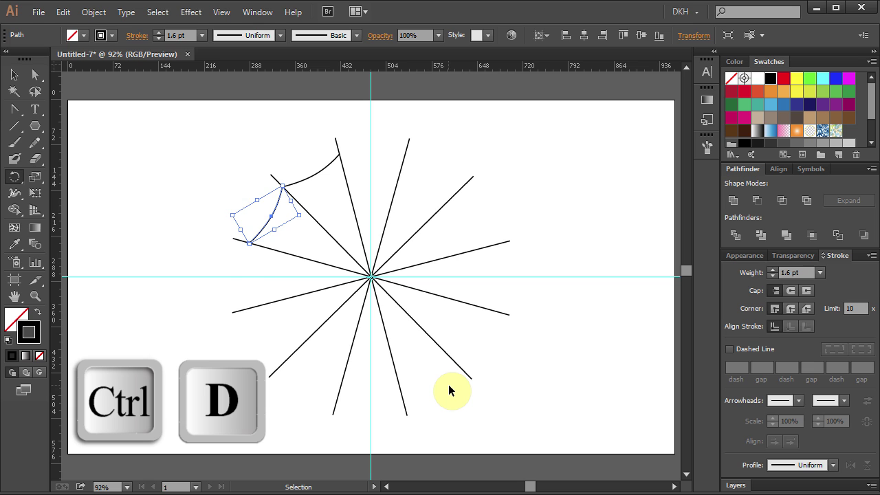
key("ctrl+d")
key("ctrl+d")
key("ctrl+d")
key("ctrl+d")
key("ctrl+d")
key("ctrl+d")
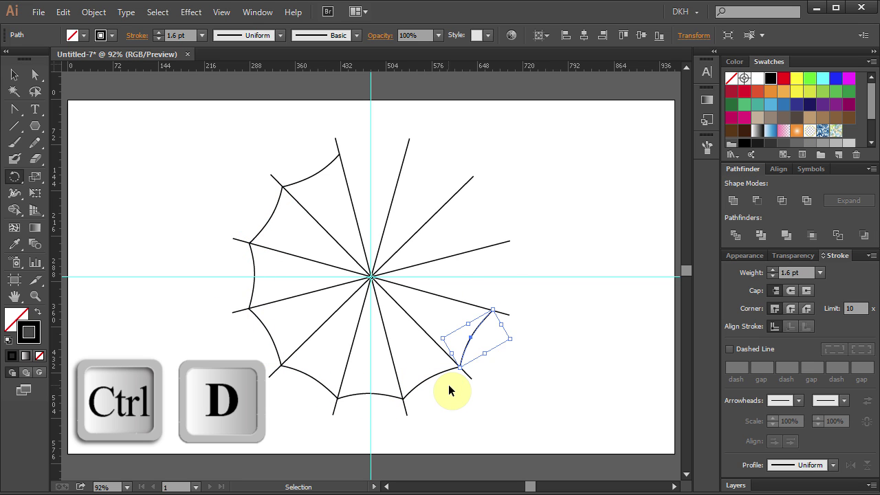
key("ctrl+d")
key("ctrl+d")
key("ctrl+d")
key("ctrl+d")
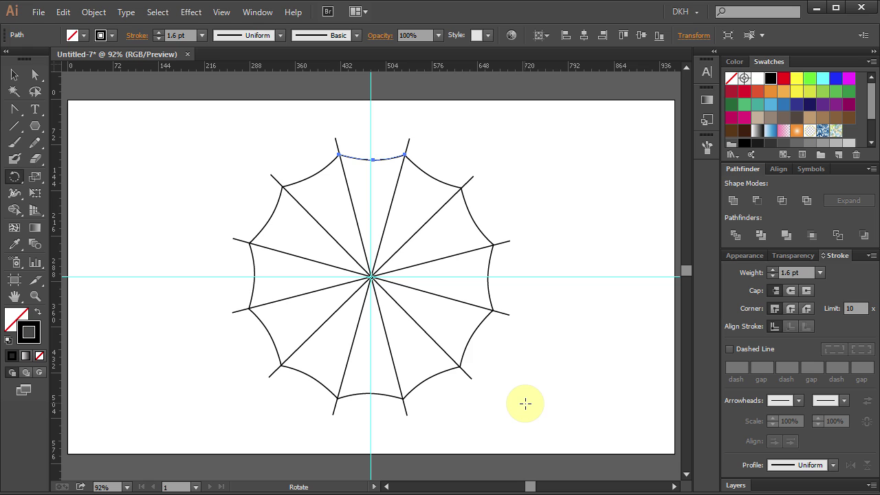
Hide the cyan guide lines with Ctrl+;.
key("ctrl+semicolon")
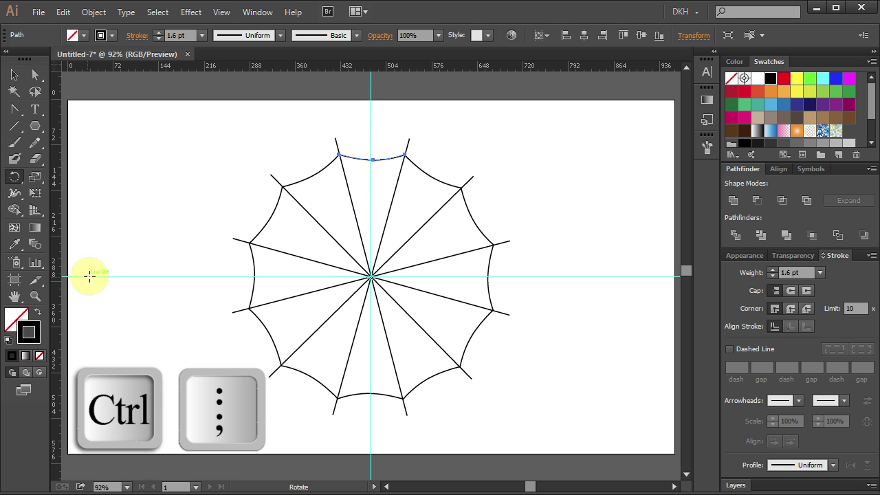
key("ctrl")
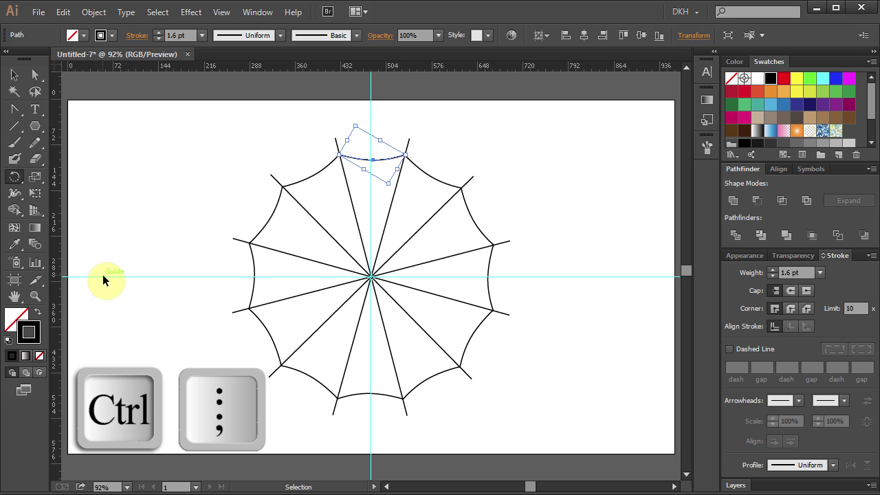
key("ctrl+semicolon")
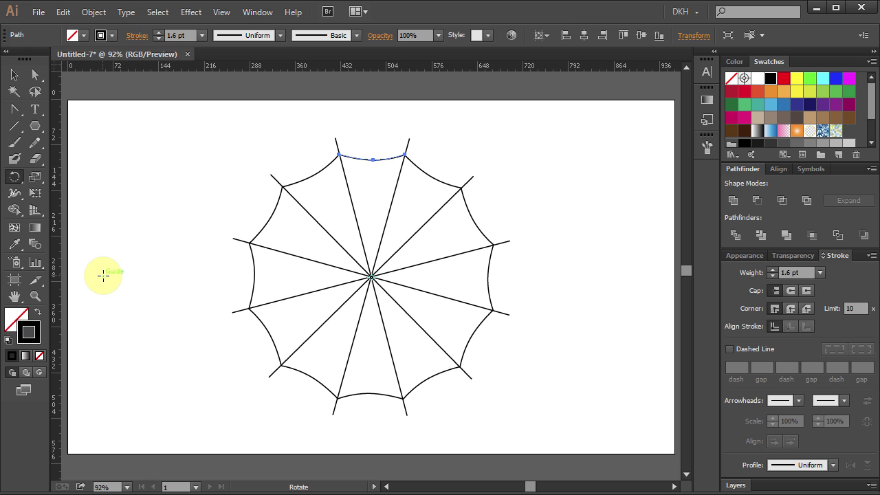
Using Direct Selection, select the upper-right, right, lower-right and bottom arcs.
left_click(35, 74)
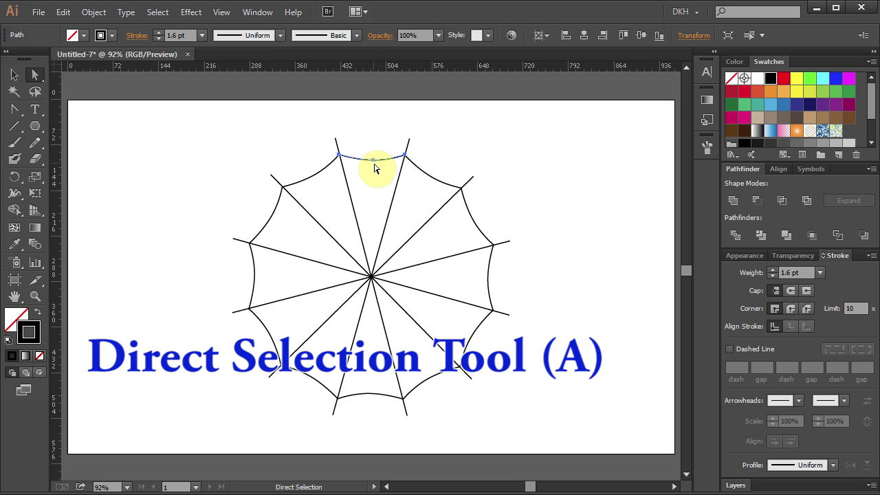
key("shift")
key("v")
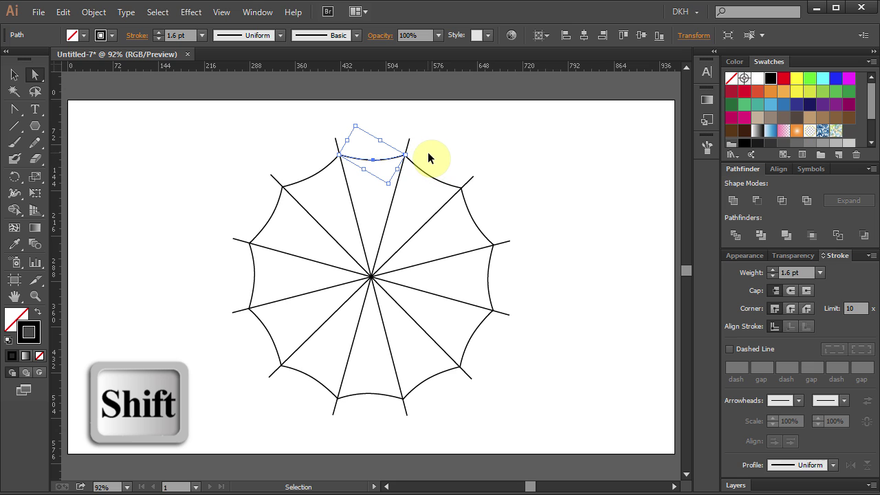
key("ctrl")
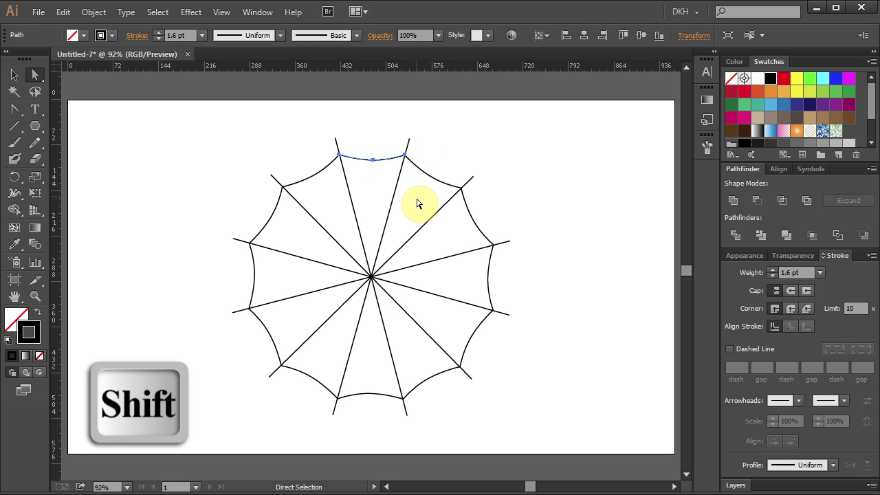
left_click_drag(419, 153, 446, 190)
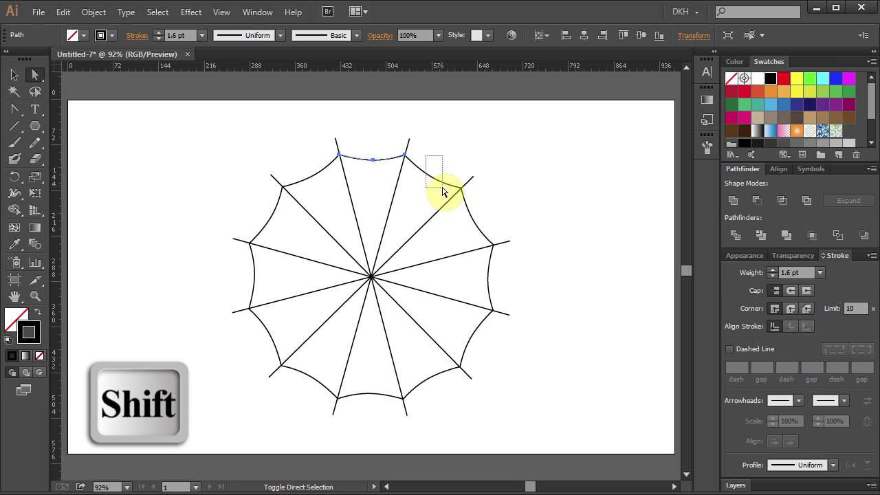
left_click(487, 272, "ctrl+shift")
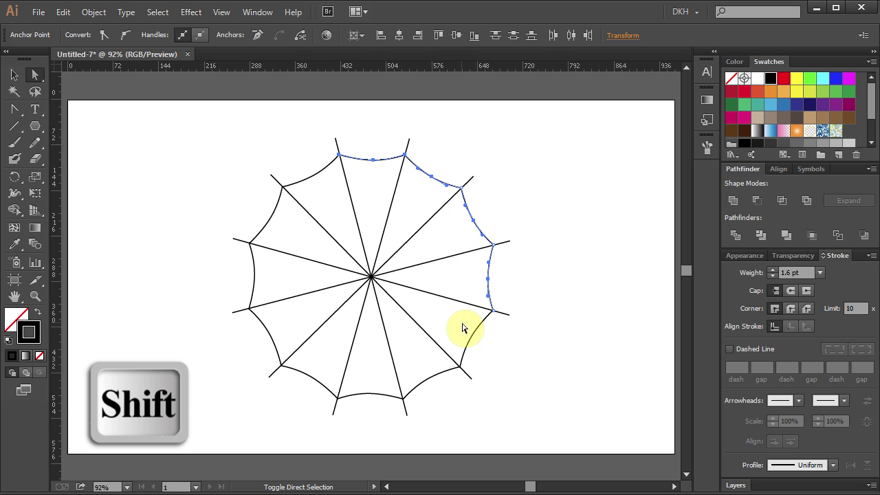
left_click(479, 337, "ctrl+shift")
left_click(440, 377, "ctrl+shift")
left_click(360, 392, "ctrl+shift")
Add the lower-left, left and upper-left arcs, then group all twelve arcs into one ring.
left_click(306, 377, "ctrl+shift")
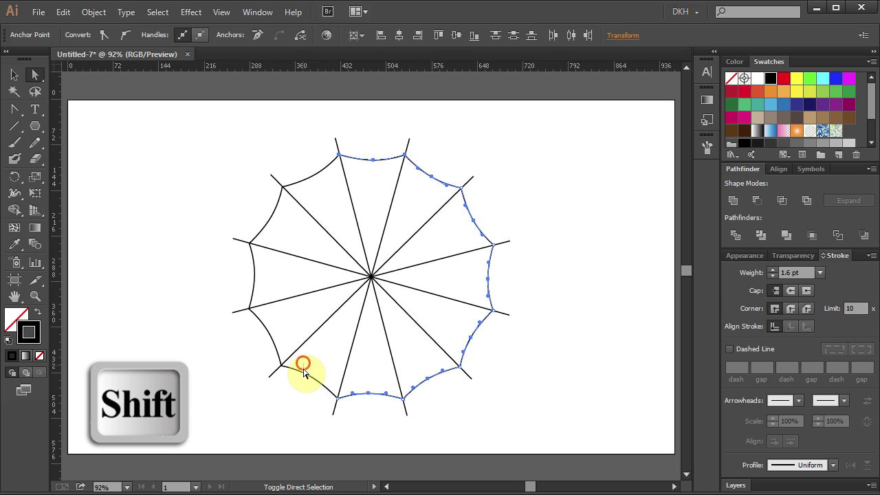
left_click(264, 337, "ctrl+shift")
left_click_drag(240, 271, 266, 289)
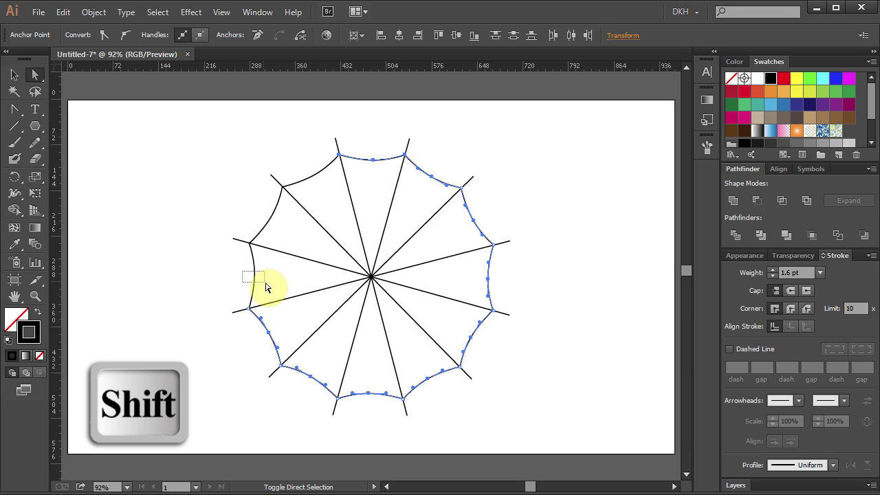
left_click_drag(252, 204, 277, 220)
left_click_drag(305, 165, 328, 191)
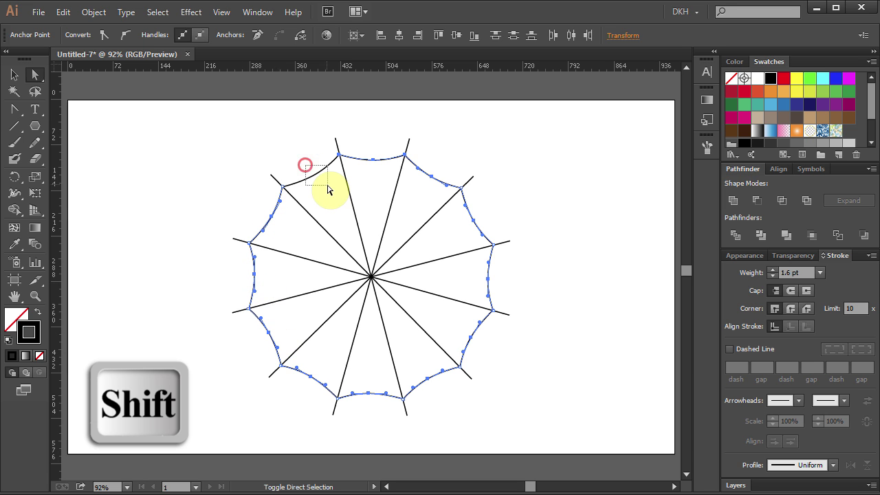
left_click(94, 11)
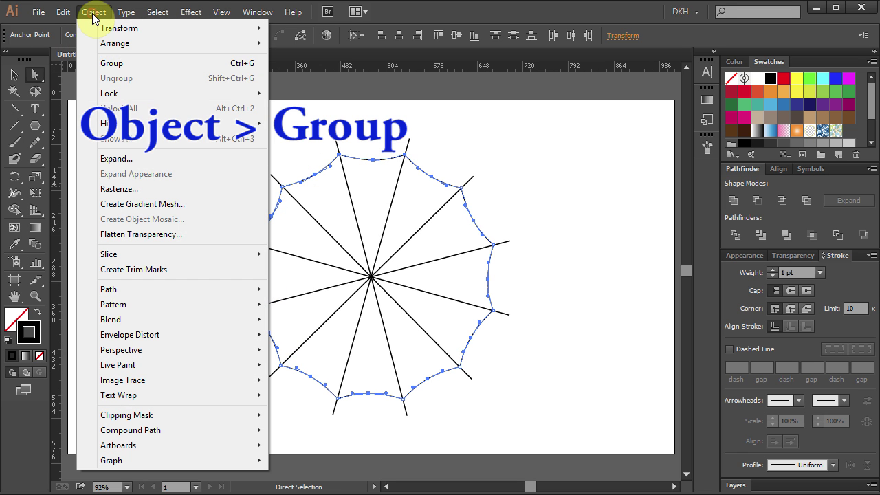
left_click(124, 60)
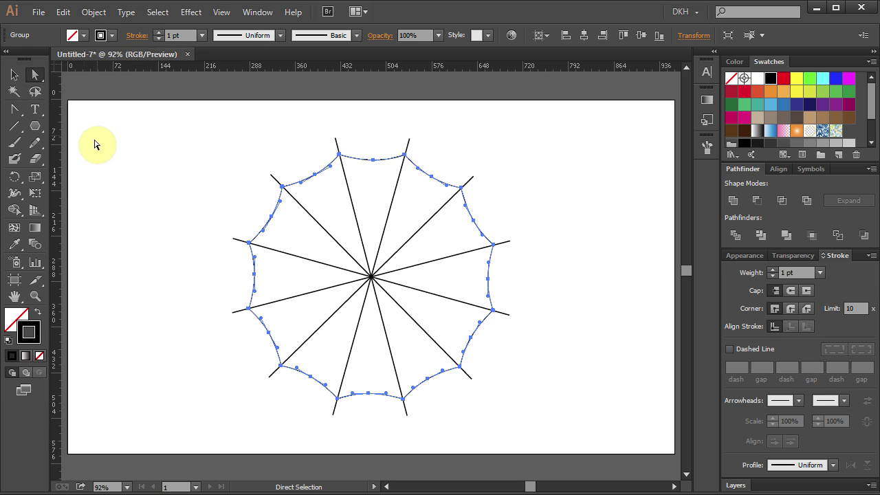
Scale a copy of the ring uniformly to 80%, then repeat it four times inward.
key("s")
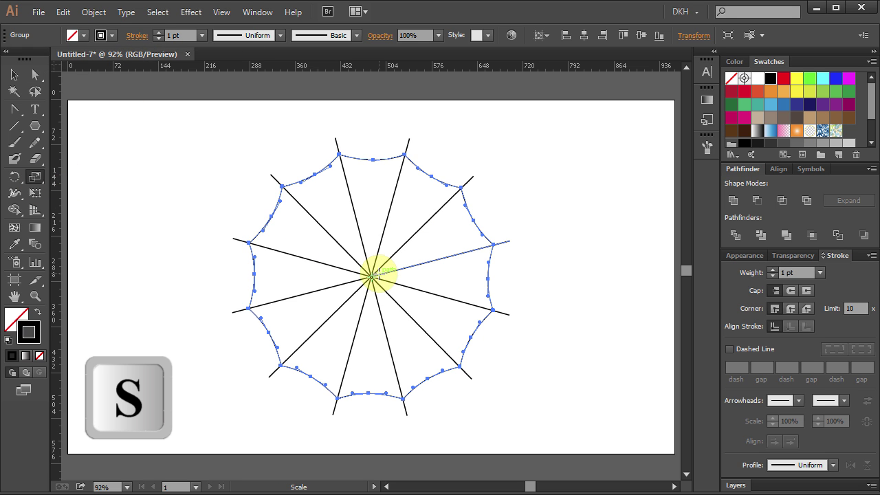
key("Return")
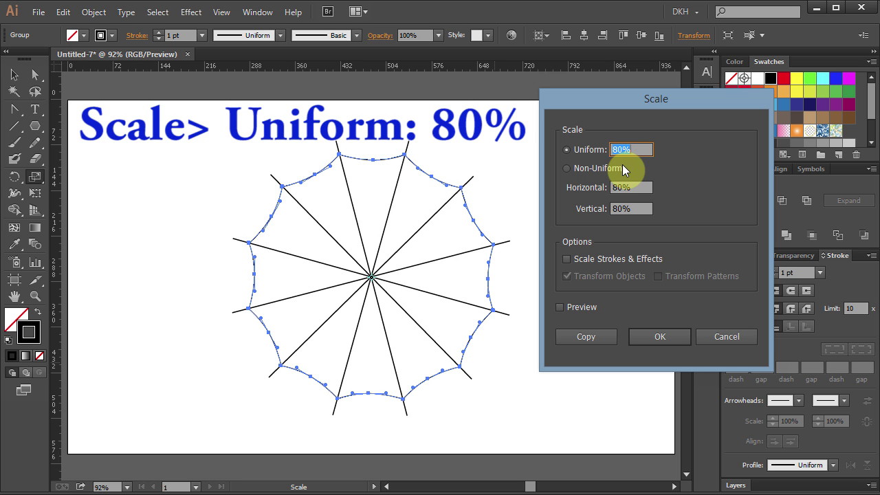
left_click(561, 307)
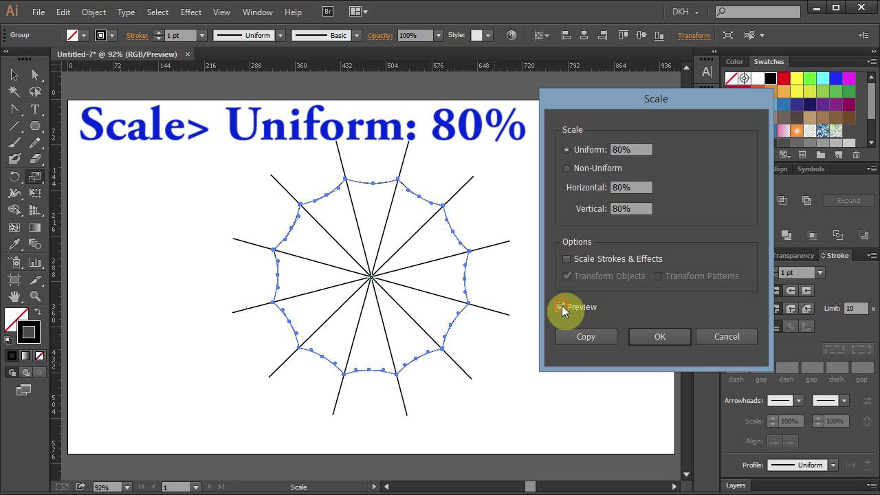
left_click(571, 336)
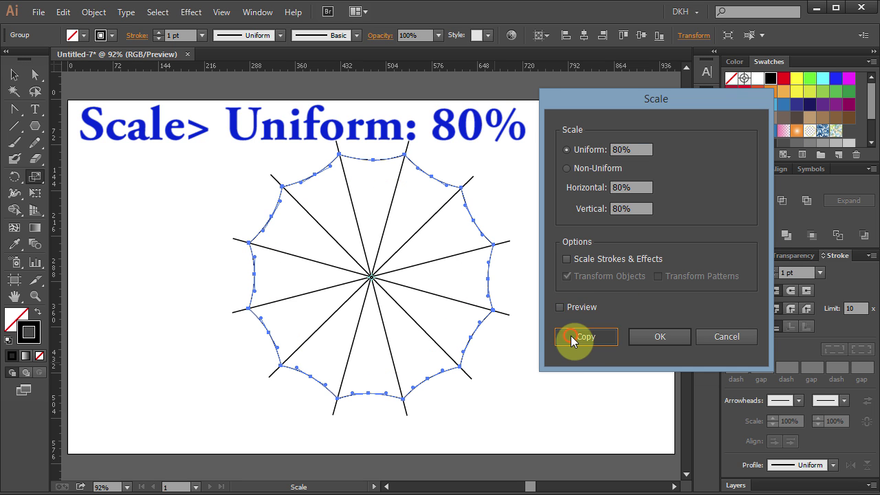
key("ctrl+d")
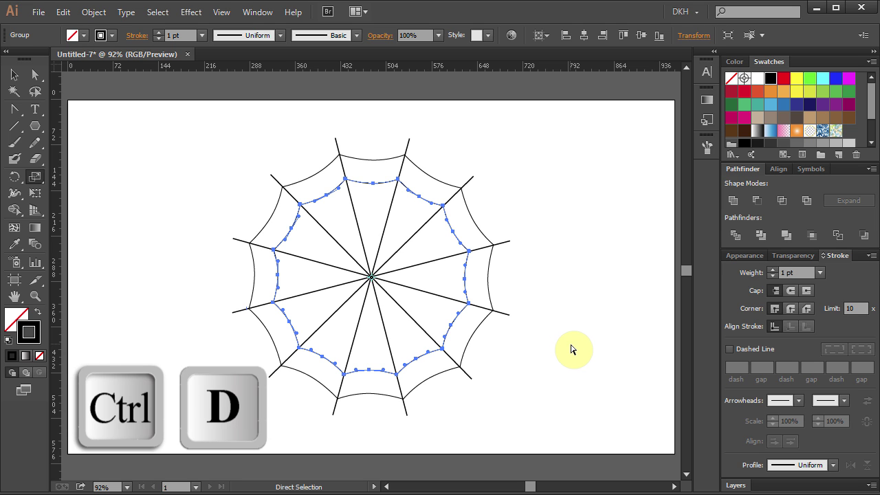
key("ctrl+d")
key("ctrl+d")
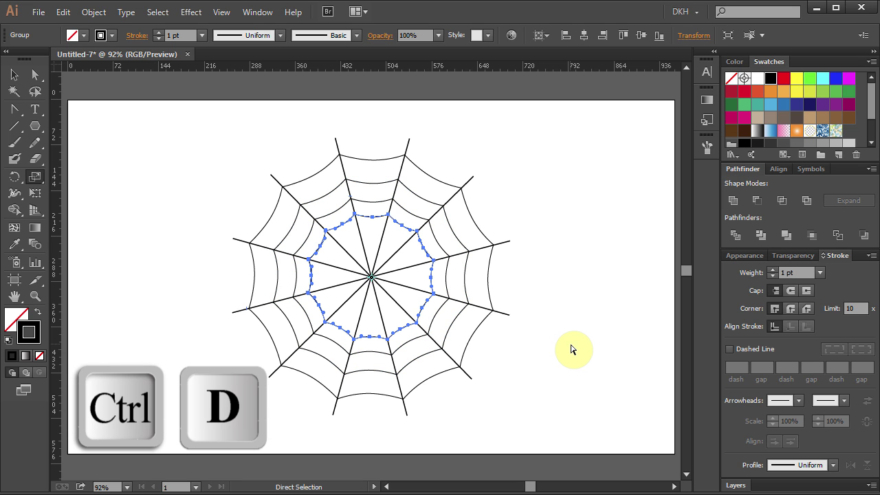
key("ctrl+d")
key("ctrl+d")
key("ctrl+d")
key("ctrl+d")
key("ctrl+d")
key("ctrl+d")
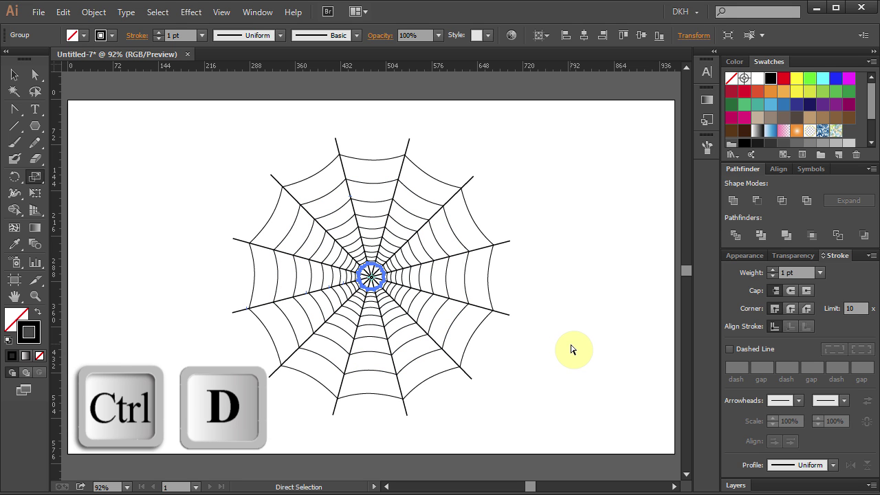
key("ctrl+d")
key("ctrl+d")
key("ctrl+d")
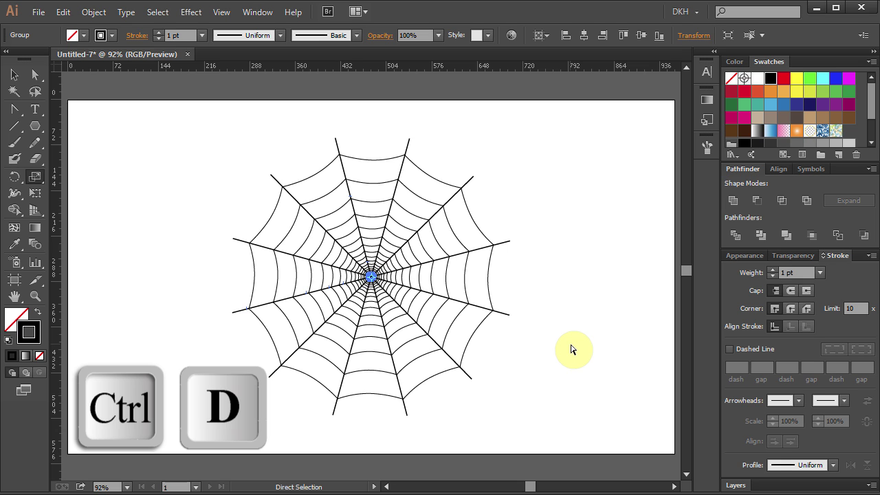